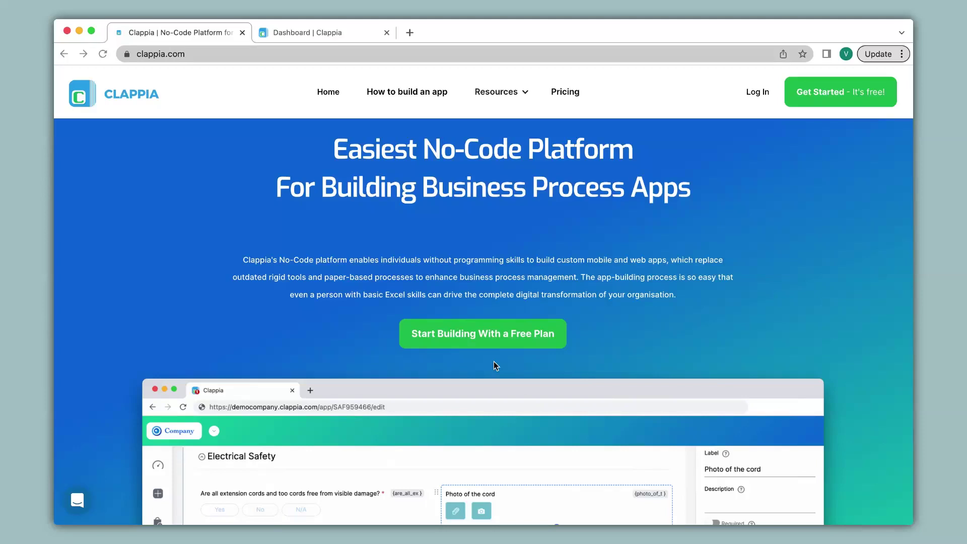
Leave the clappia.com homepage for the dashboard tab showing the empty New Folder
{"action": "scroll", "coordinate": [493, 361], "scroll_direction": "down", "scroll_amount": 5}
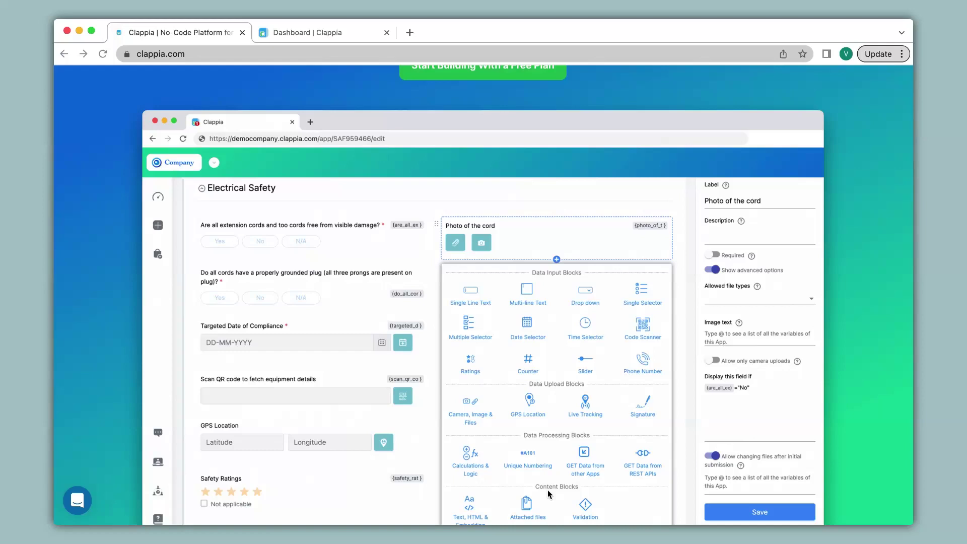
{"action": "left_click", "coordinate": [297, 38]}
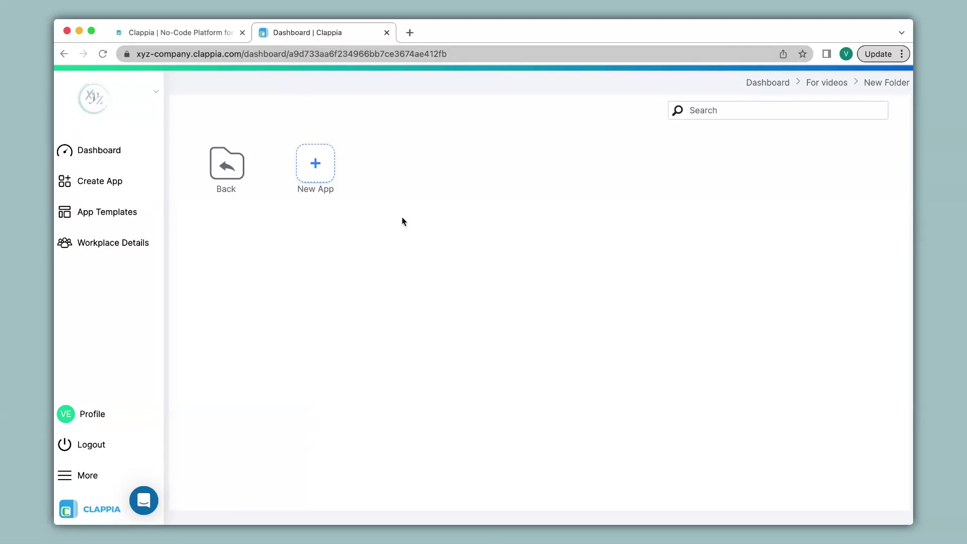
Create a new app titled 'Attendance Tracker' and add its first untitled section
{"action": "left_click", "coordinate": [316, 162]}
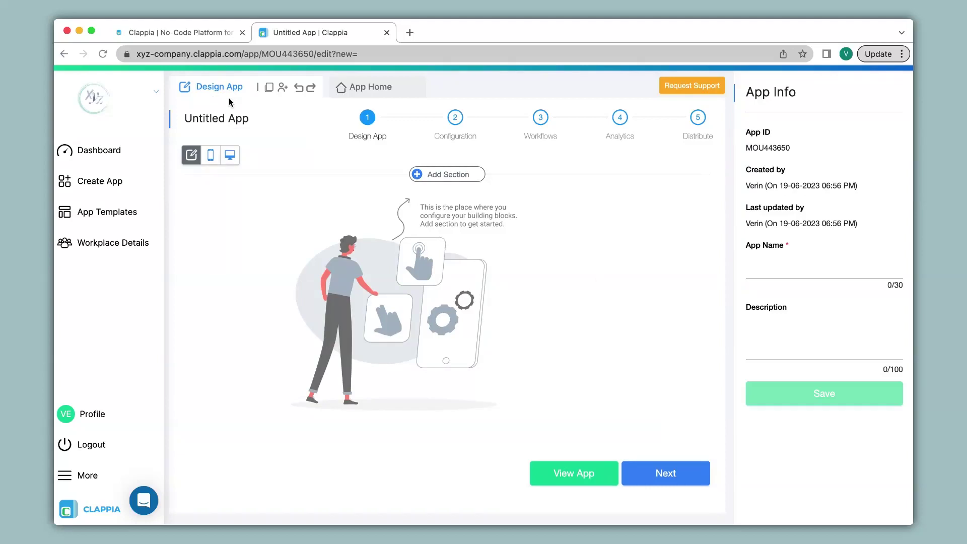
{"action": "left_click", "coordinate": [259, 118]}
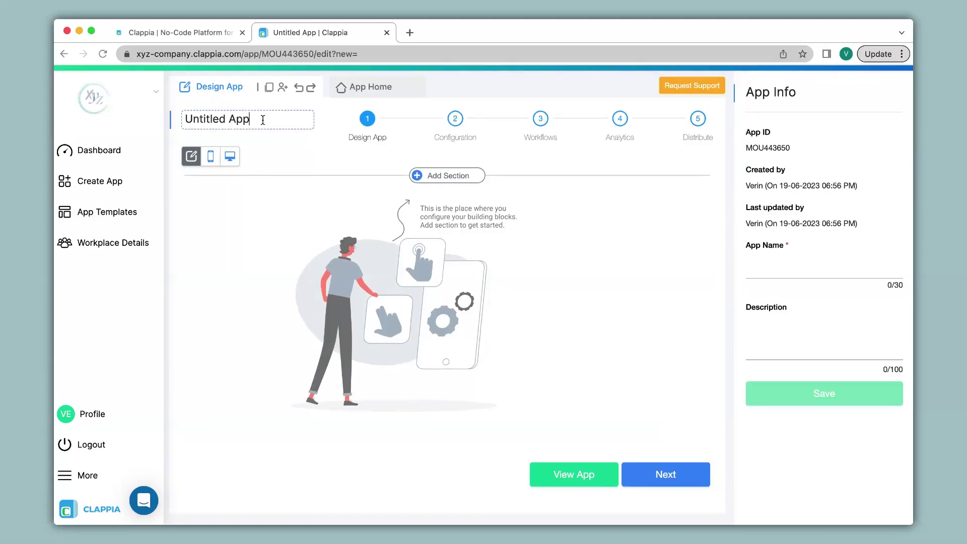
{"action": "left_click_drag", "start_coordinate": [262, 119], "coordinate": [180, 119]}
{"action": "type", "text": "Attendance Tracker"}
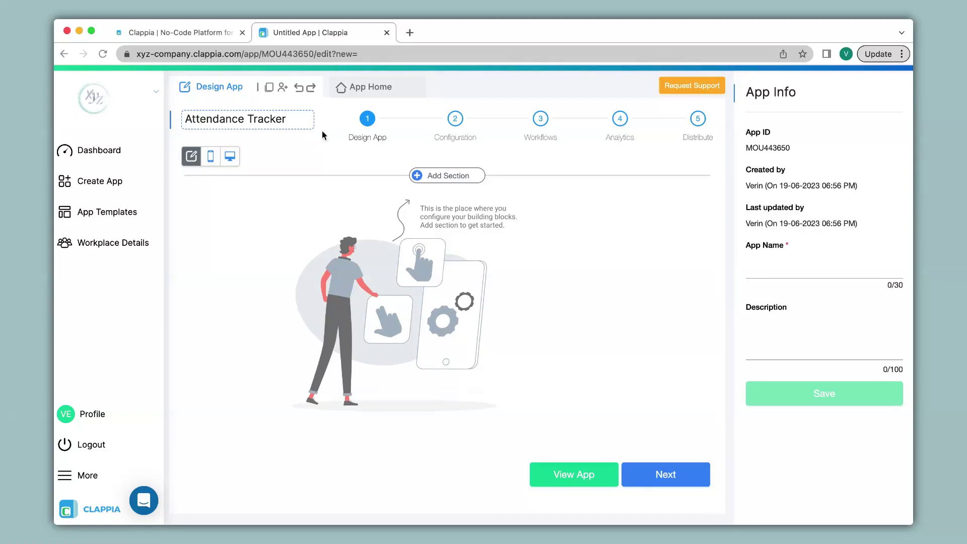
{"action": "left_click", "coordinate": [456, 176]}
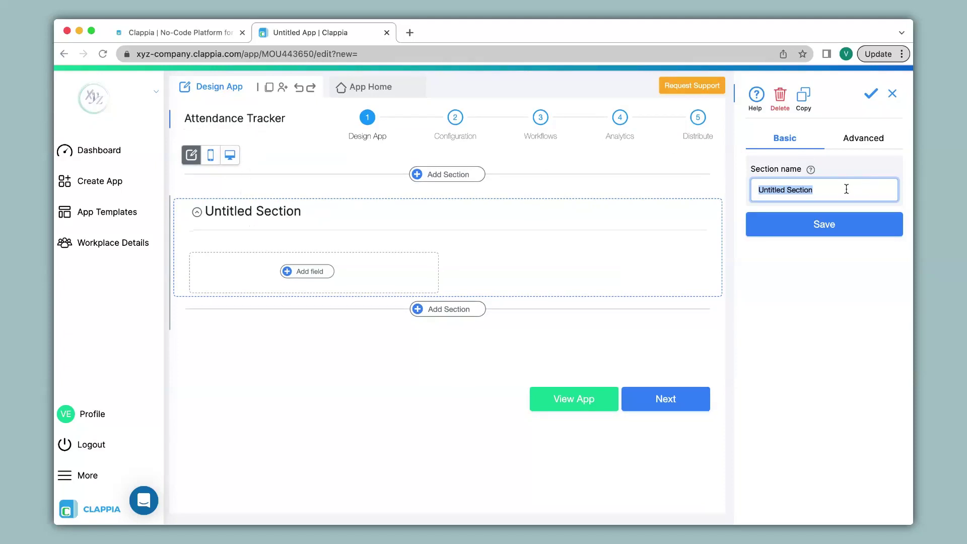
Name the section 'Details', save it, and show the field blocks
{"action": "type", "text": "Details"}
{"action": "left_click", "coordinate": [837, 228]}
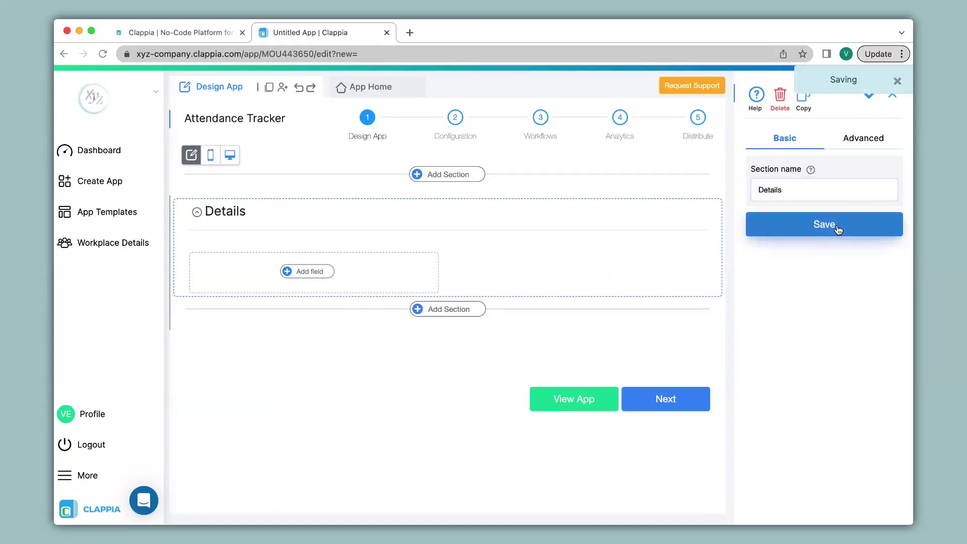
{"action": "left_click", "coordinate": [309, 276]}
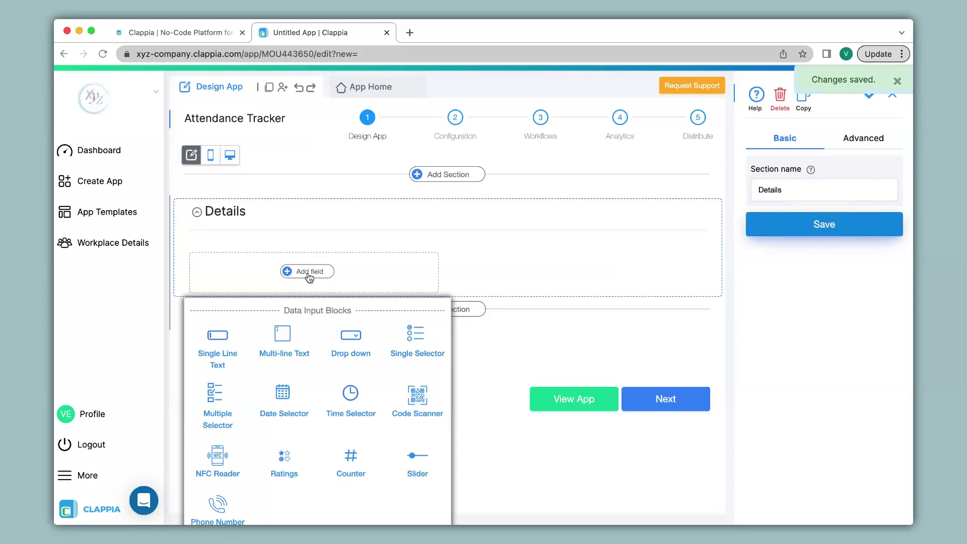
Add a Calculations & Logic field from the Data Processing Blocks to Details
{"action": "scroll", "coordinate": [309, 277], "scroll_direction": "down", "scroll_amount": 3}
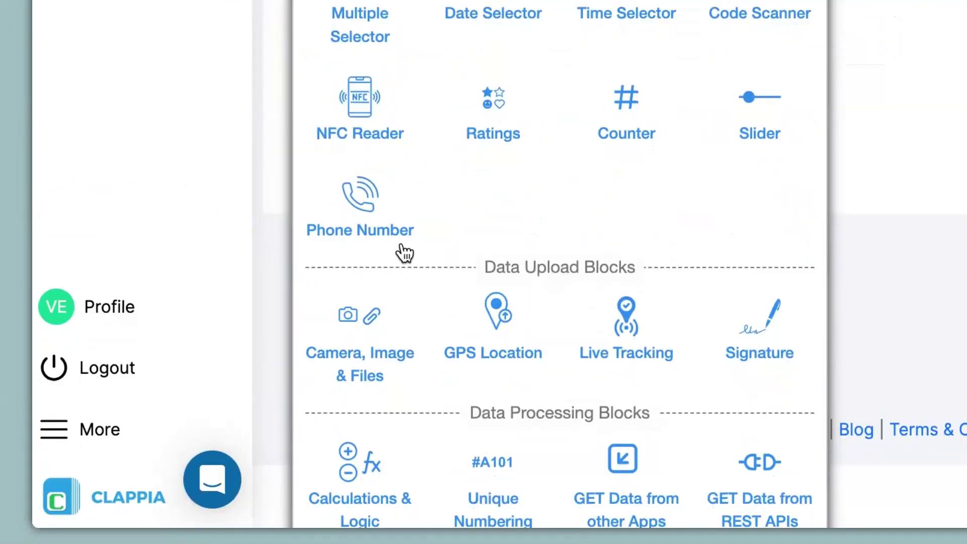
{"action": "left_click", "coordinate": [368, 473]}
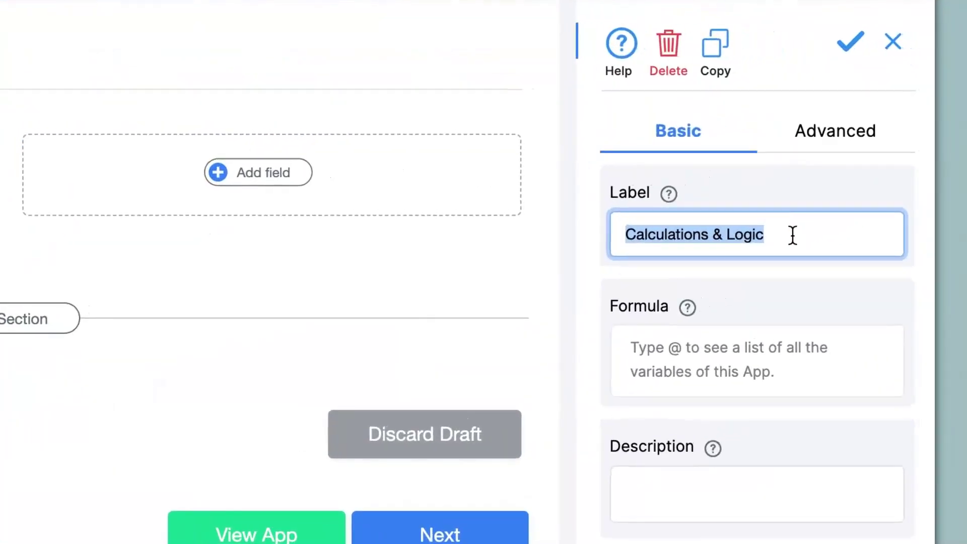
Label the field 'Submitter Name' with formula {$submitterName} and save it
{"action": "type", "text": "Submitter Name"}
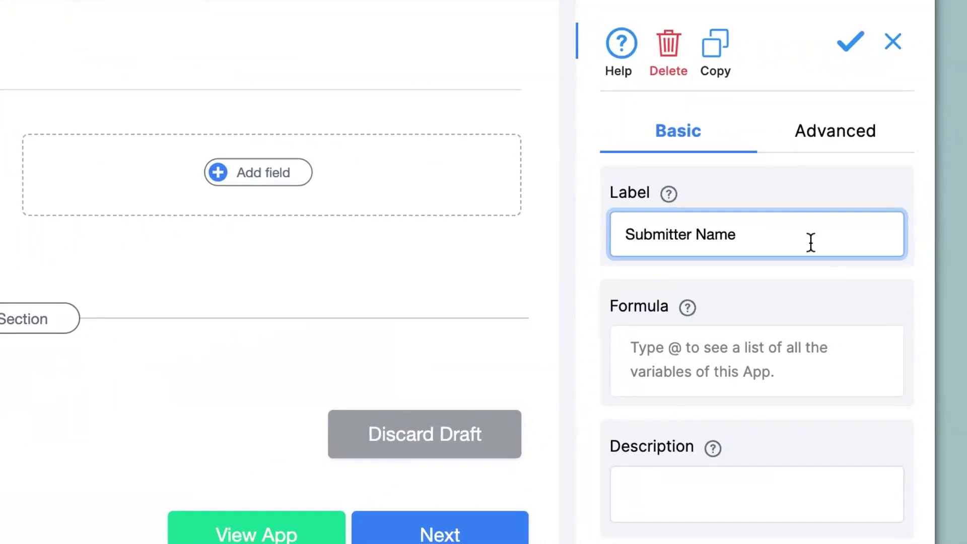
{"action": "left_click", "coordinate": [740, 360]}
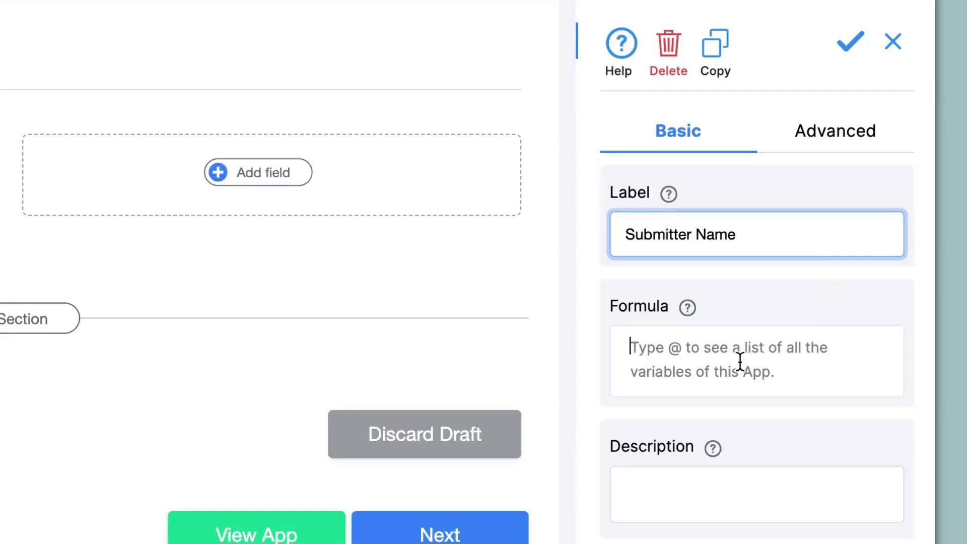
{"action": "type", "text": "@"}
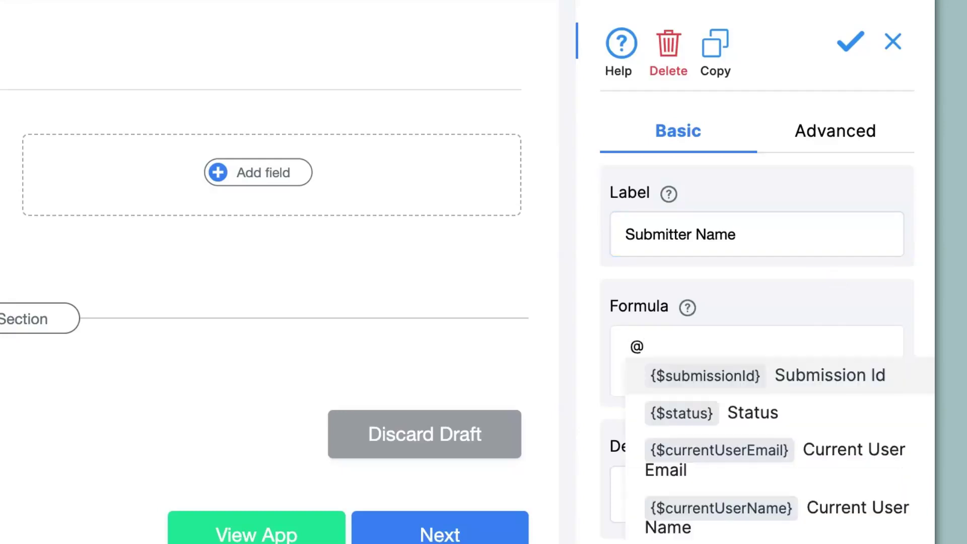
{"action": "type", "text": "sub"}
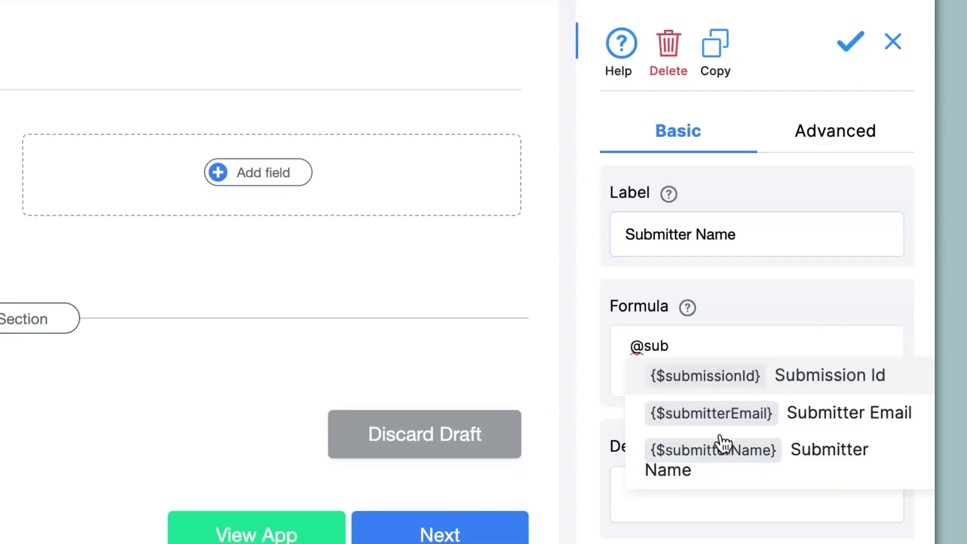
{"action": "left_click", "coordinate": [721, 458]}
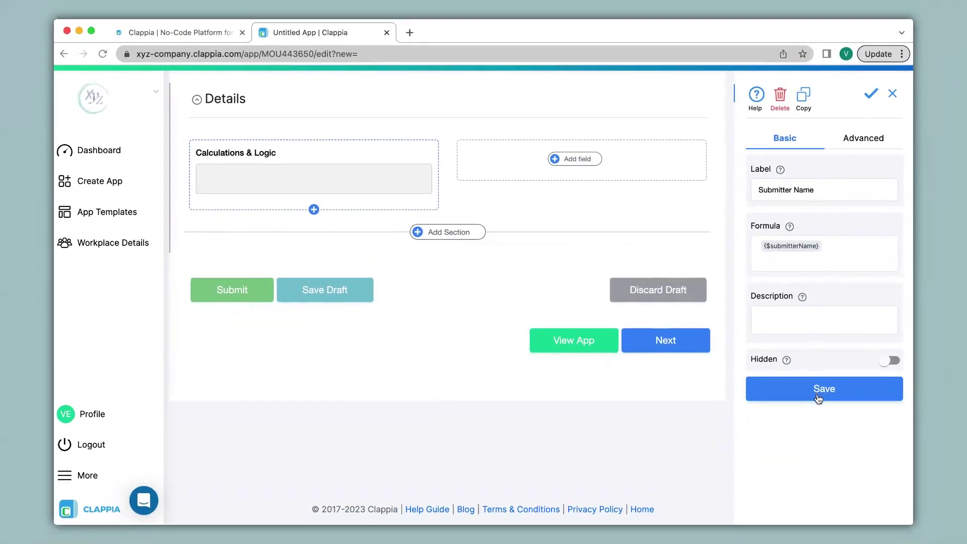
{"action": "left_click", "coordinate": [820, 393]}
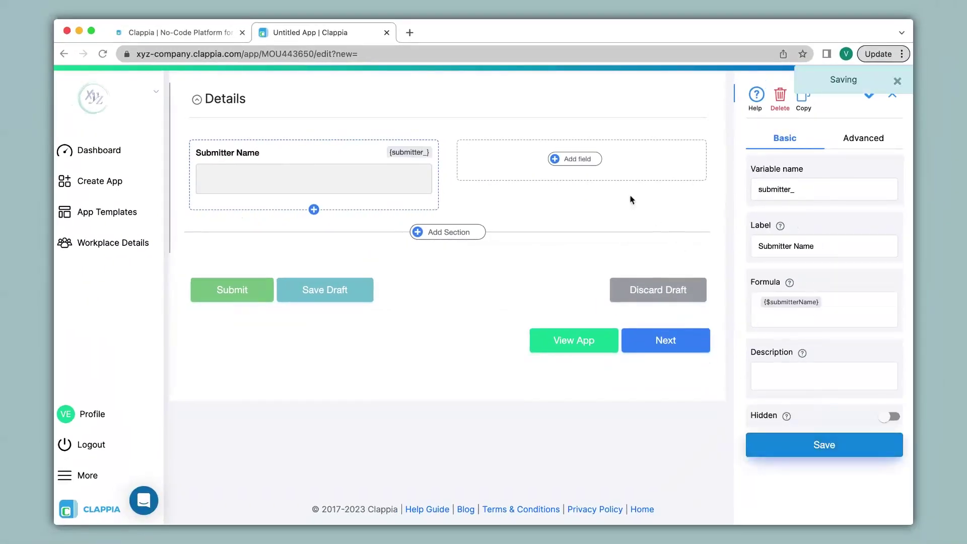
{"action": "left_click", "coordinate": [579, 161]}
Add a Calculations & Logic field 'Submitter Email' with formula {$submitterEmail} and save it
{"action": "scroll", "coordinate": [585, 352], "scroll_direction": "down", "scroll_amount": 3}
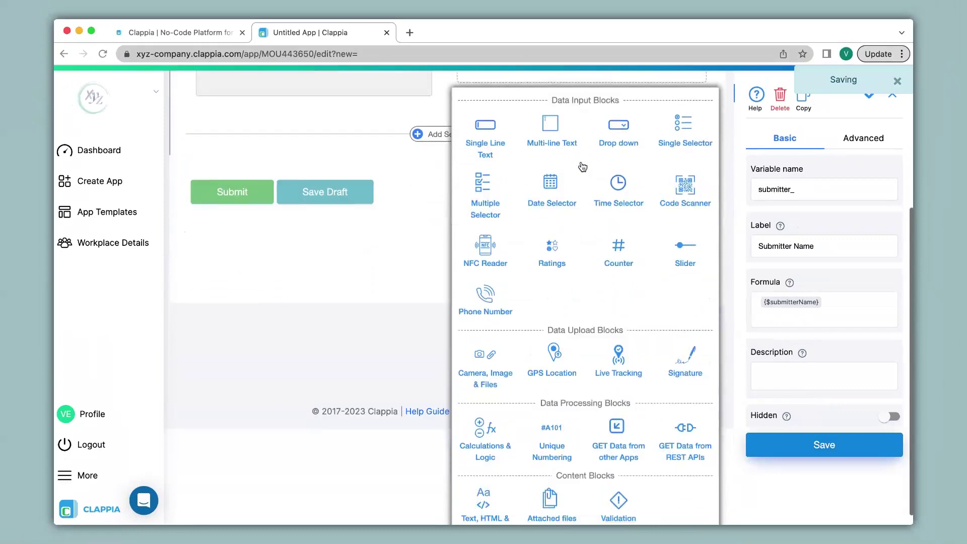
{"action": "left_click", "coordinate": [488, 476]}
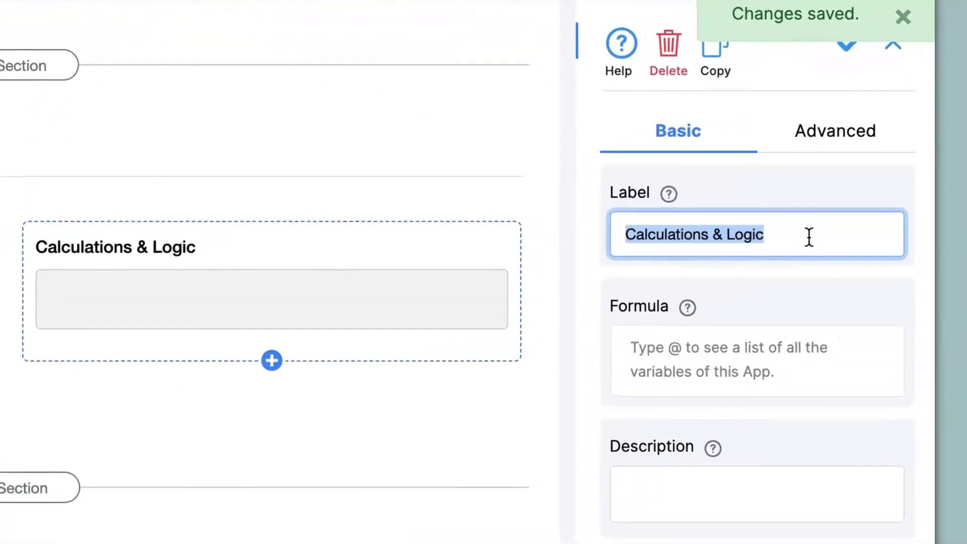
{"action": "type", "text": "Submitter Email"}
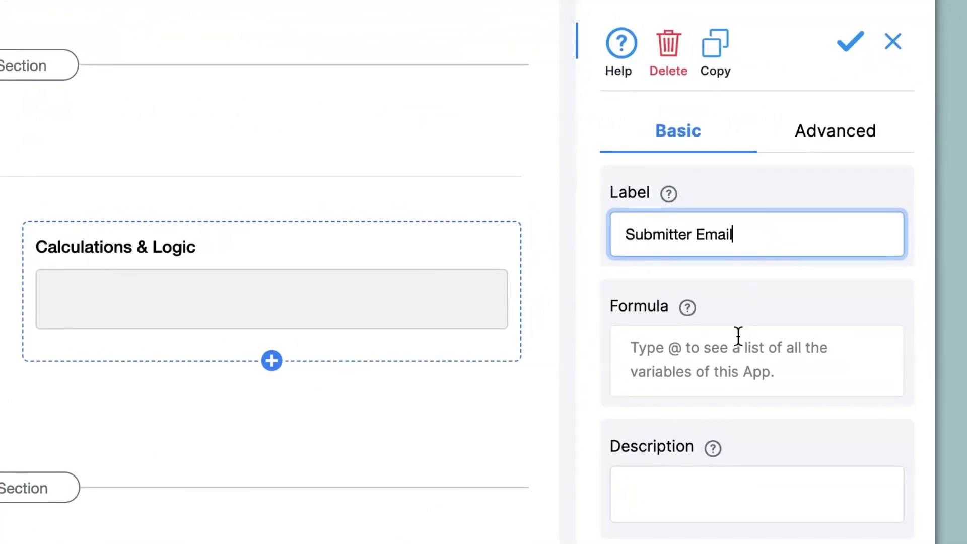
{"action": "left_click", "coordinate": [738, 354]}
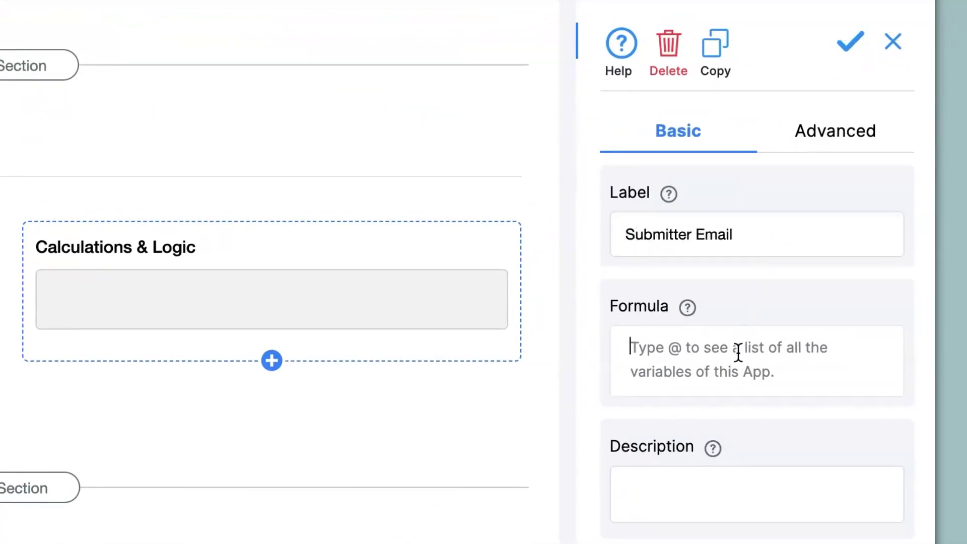
{"action": "type", "text": "@sub"}
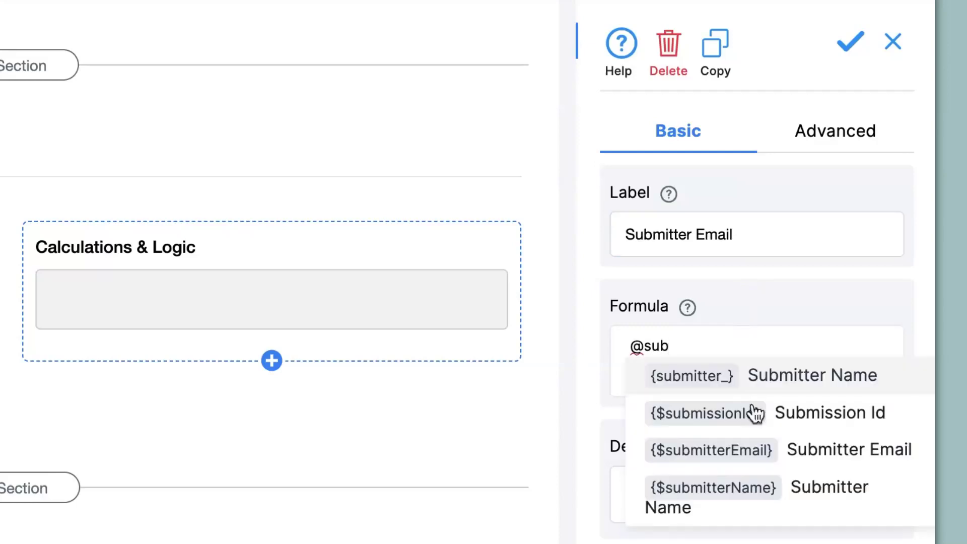
{"action": "left_click", "coordinate": [764, 452]}
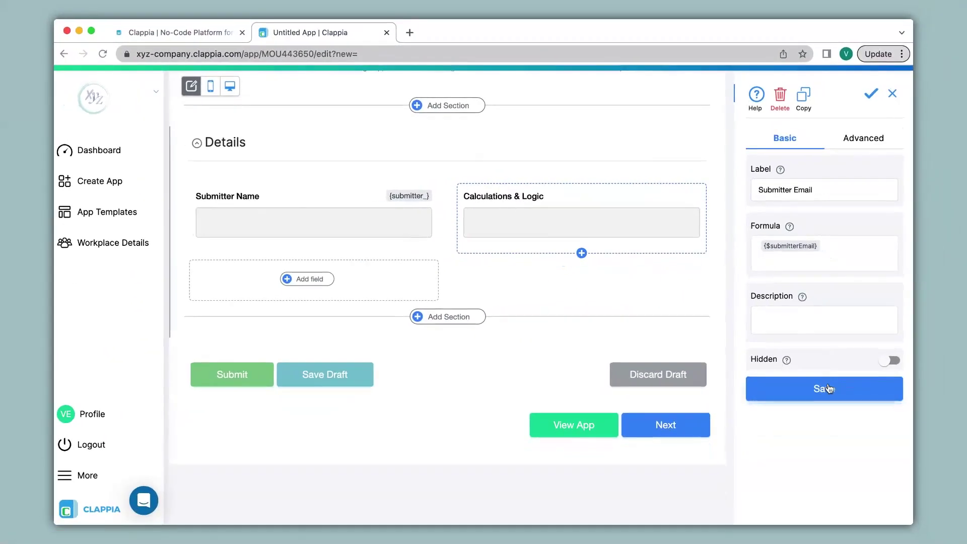
{"action": "left_click", "coordinate": [828, 388]}
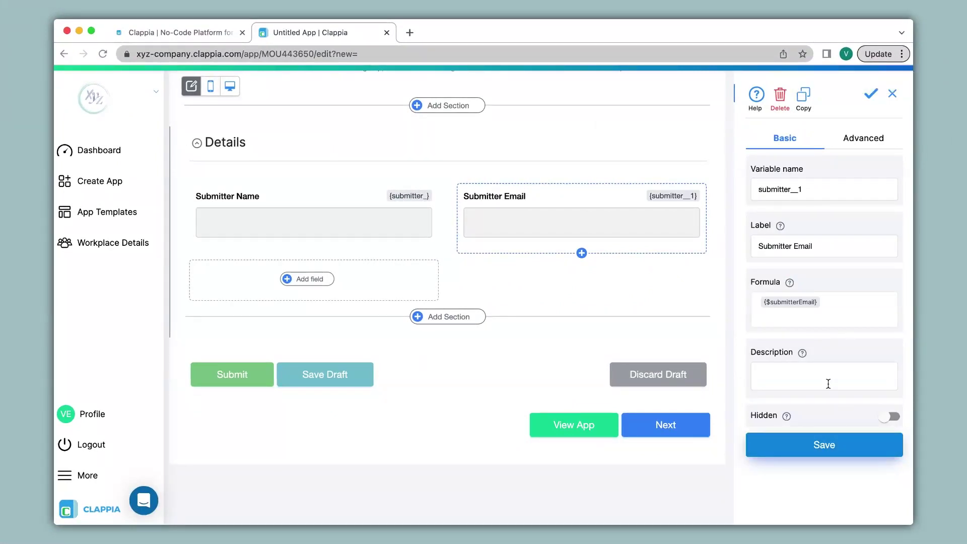
Add a Date Selector field and shorten its label to 'Date'
{"action": "left_click", "coordinate": [315, 280]}
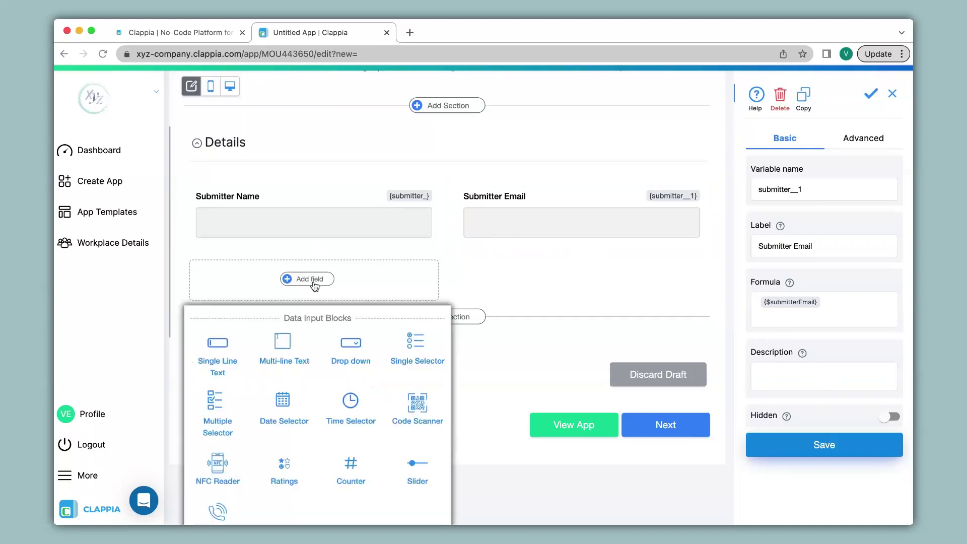
{"action": "left_click", "coordinate": [289, 405]}
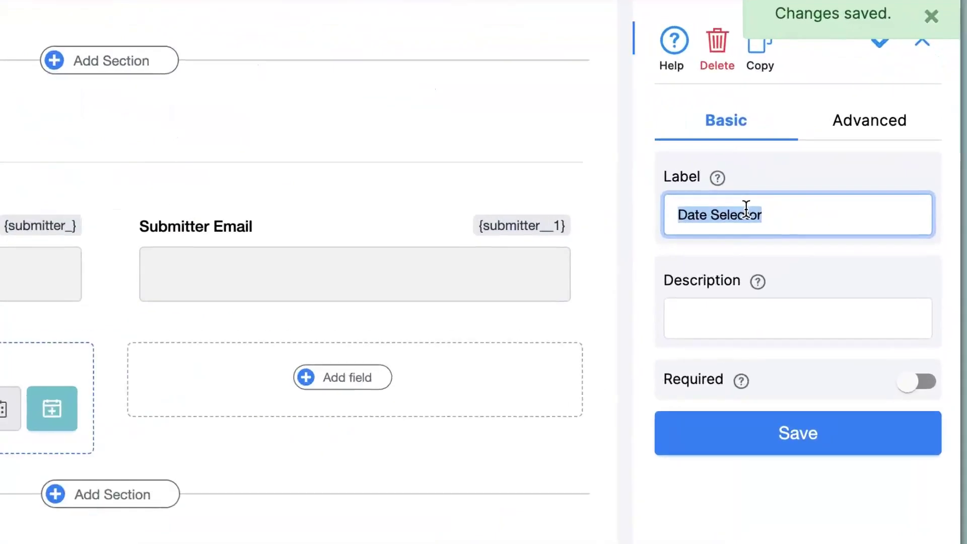
{"action": "double_click", "coordinate": [747, 211]}
{"action": "key", "text": "BackSpace"}
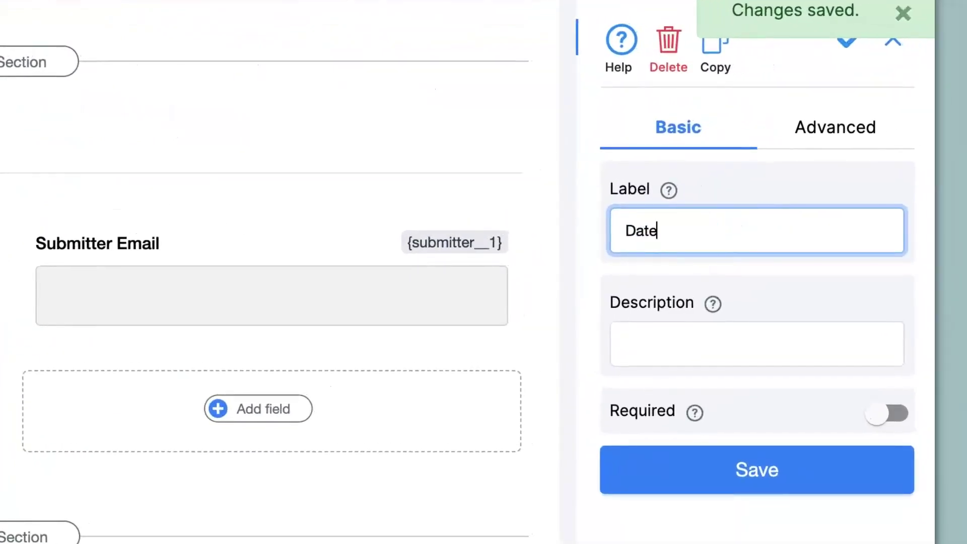
Make the Date field default to today, disallow changes, and hide the current-date option
{"action": "left_click", "coordinate": [865, 129]}
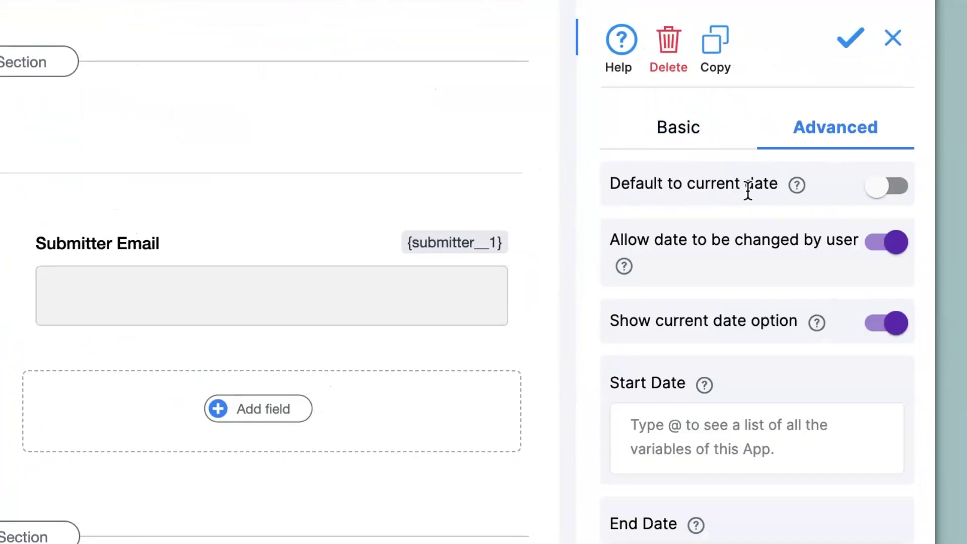
{"action": "left_click", "coordinate": [902, 186]}
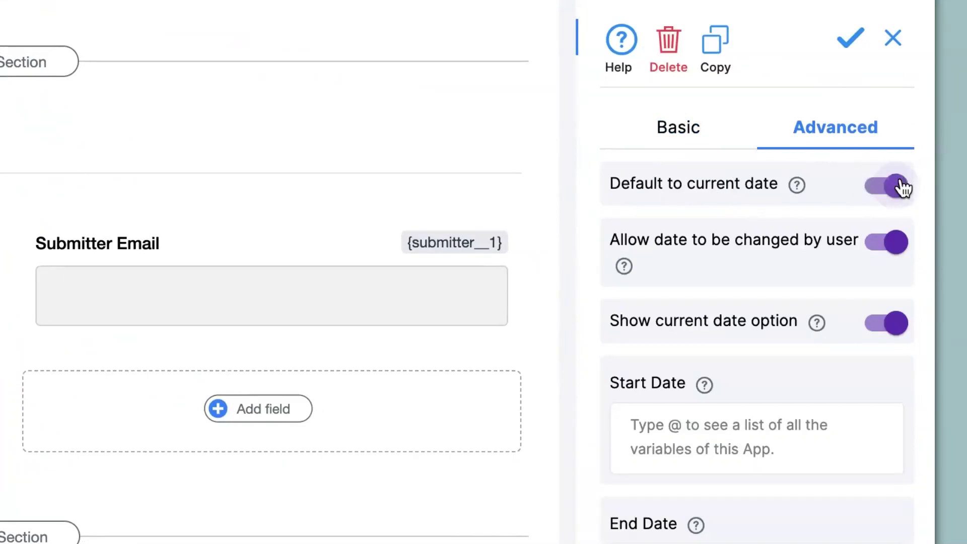
{"action": "left_click", "coordinate": [895, 245]}
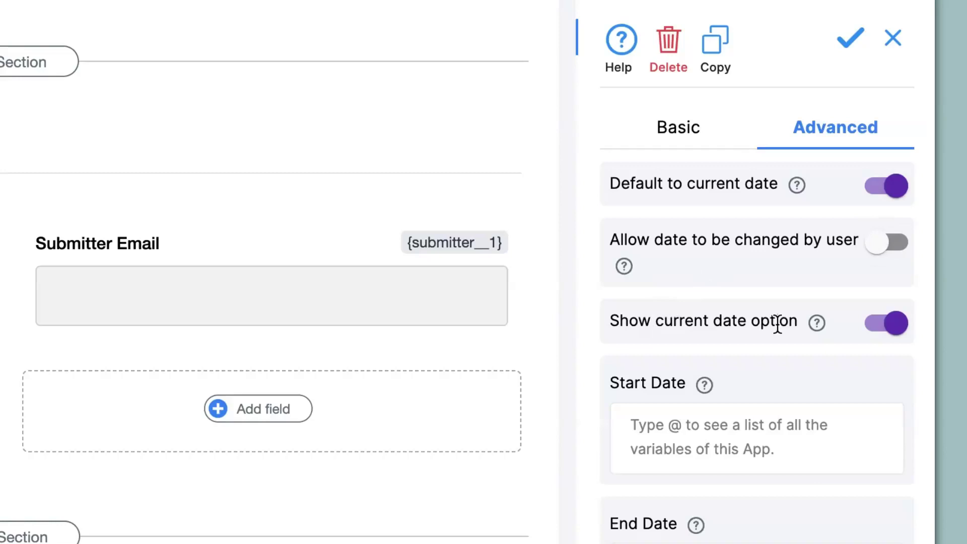
{"action": "left_click", "coordinate": [896, 333]}
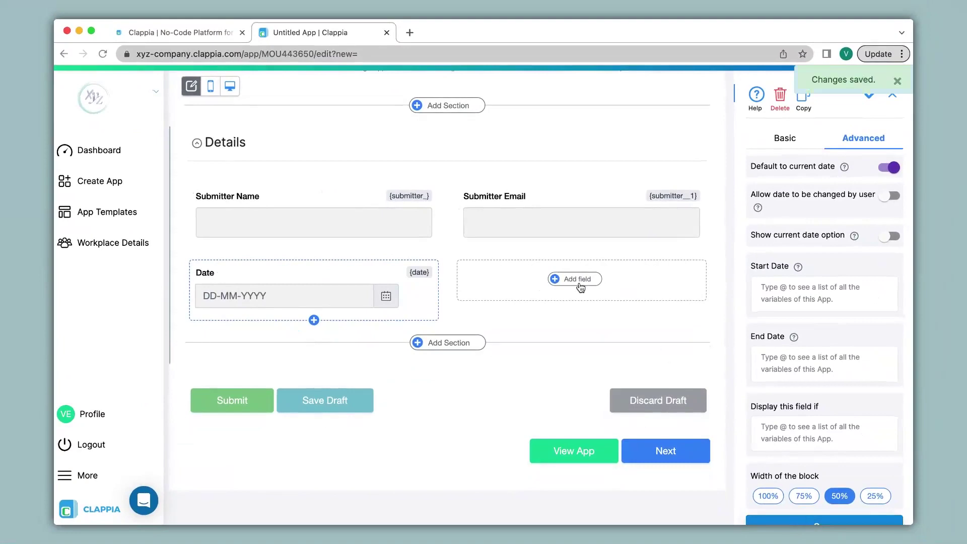
{"action": "left_click", "coordinate": [579, 284]}
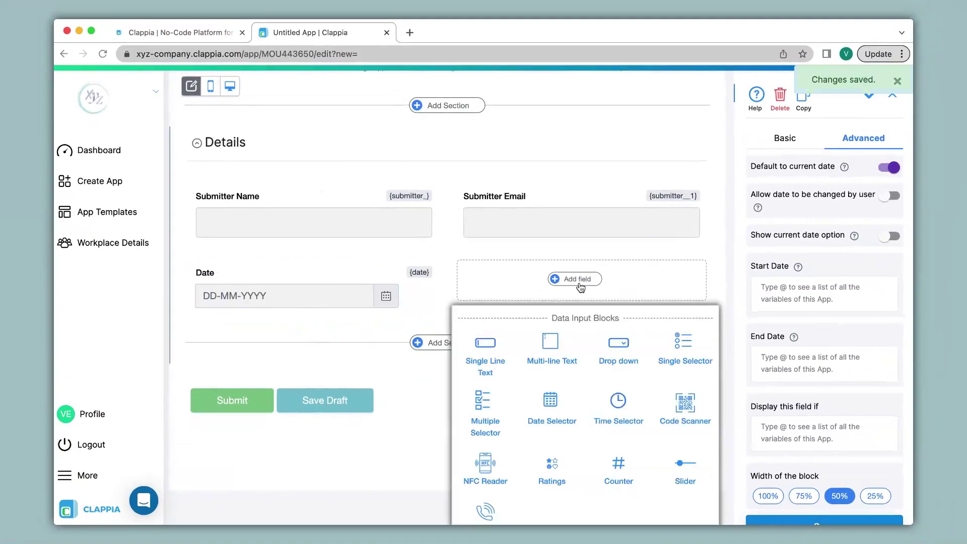
Add a Time Selector field and shorten its label to 'Time'
{"action": "left_click", "coordinate": [622, 408]}
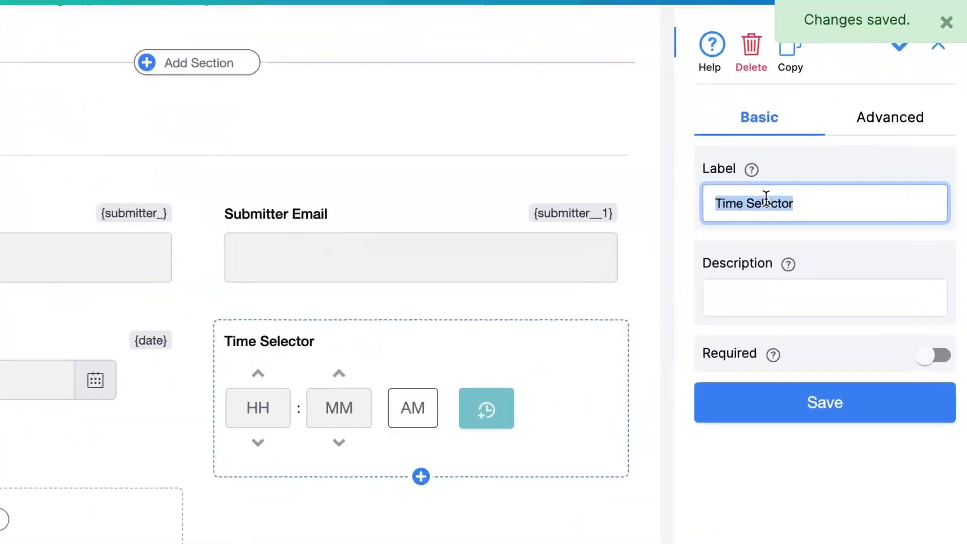
{"action": "left_click", "coordinate": [799, 189]}
{"action": "double_click", "coordinate": [799, 189]}
{"action": "key", "text": "BackSpace"}
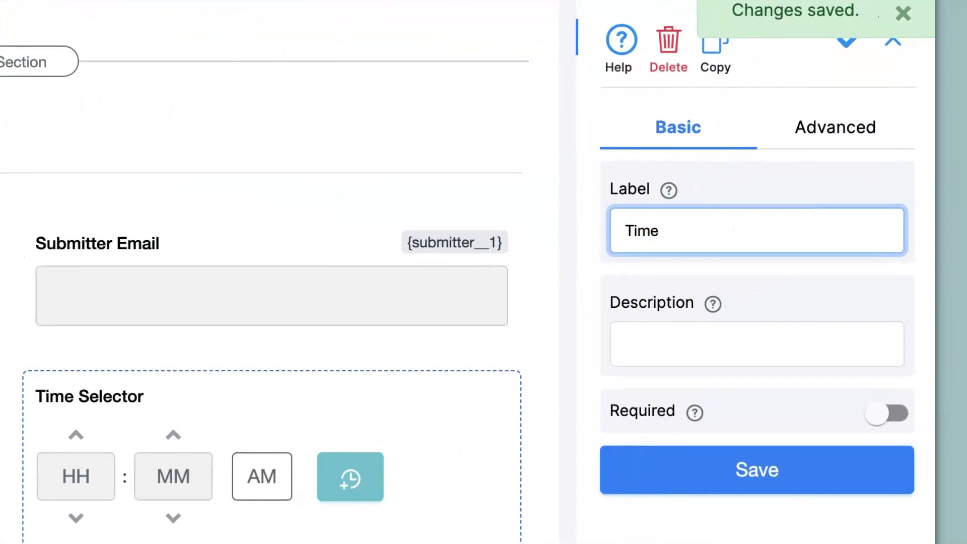
Make Time default to the current time, block user changes, and save it
{"action": "left_click", "coordinate": [826, 132]}
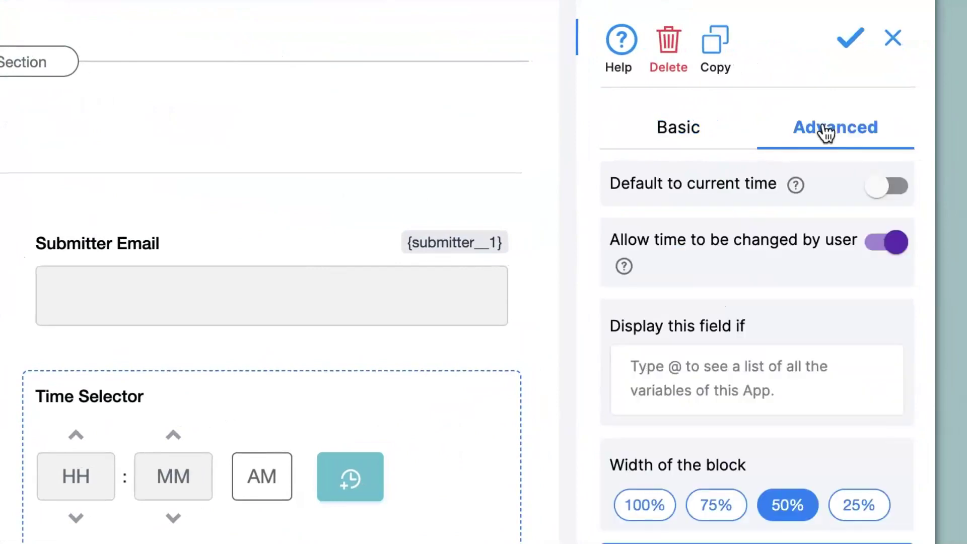
{"action": "left_click", "coordinate": [883, 194]}
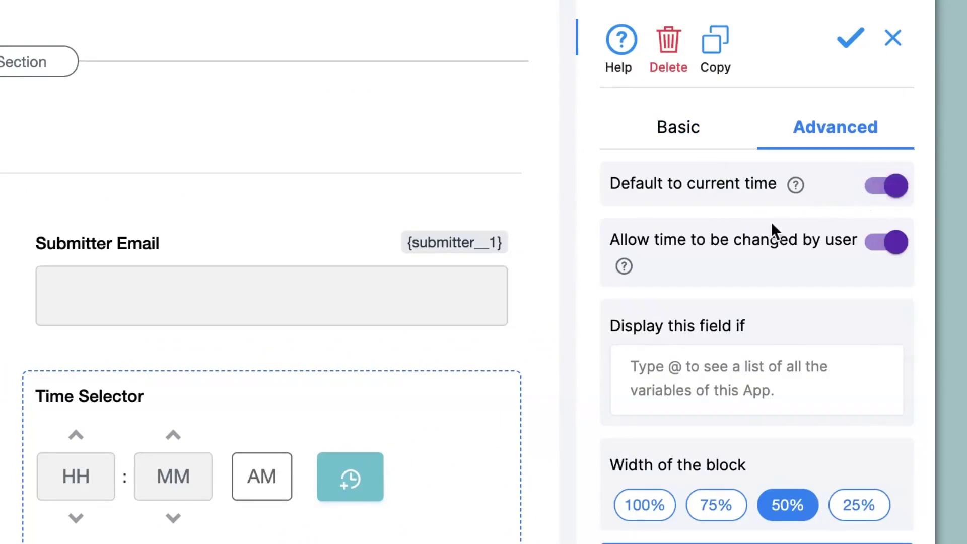
{"action": "left_click", "coordinate": [885, 246]}
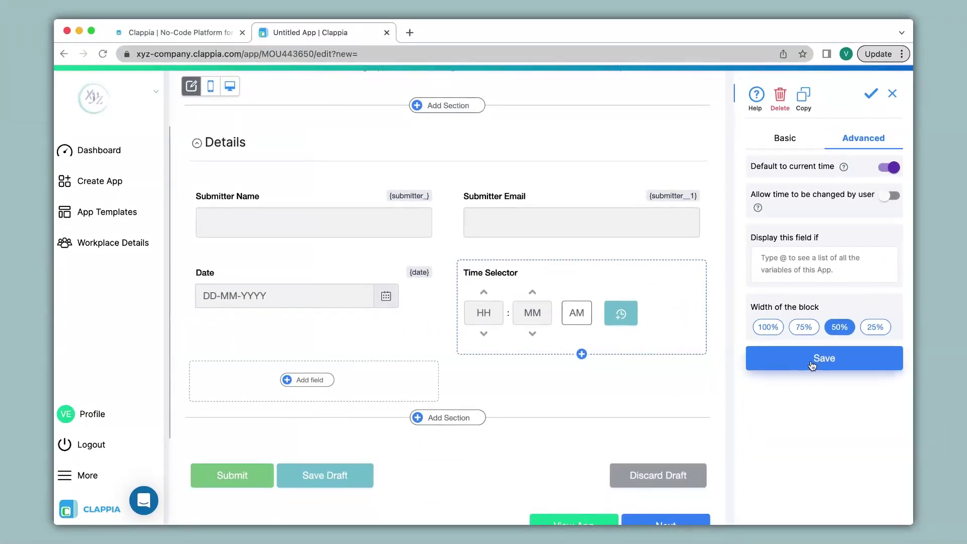
{"action": "left_click", "coordinate": [812, 361]}
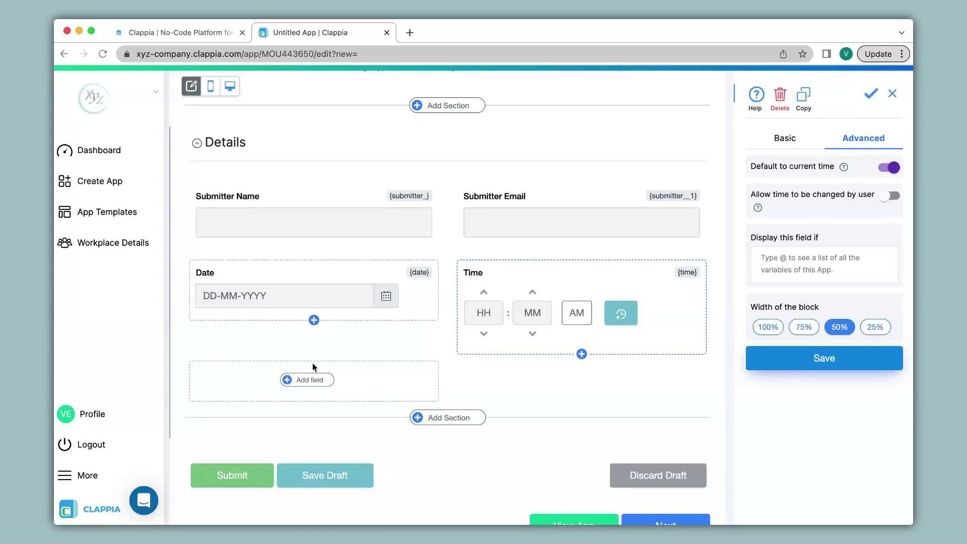
Add a Single Selector field labelled 'Select' with options Clock-In and Clock-Out
{"action": "left_click", "coordinate": [306, 385]}
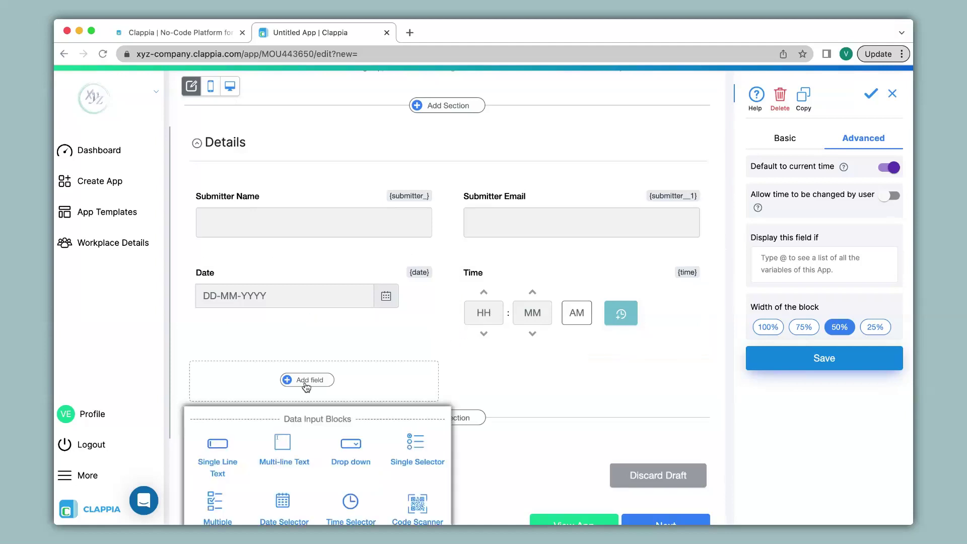
{"action": "left_click", "coordinate": [414, 450]}
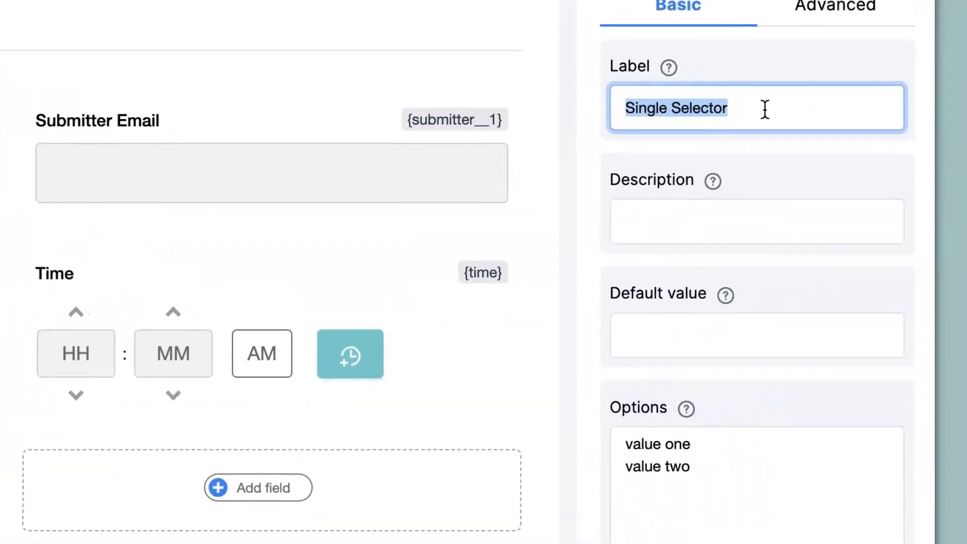
{"action": "type", "text": "Select"}
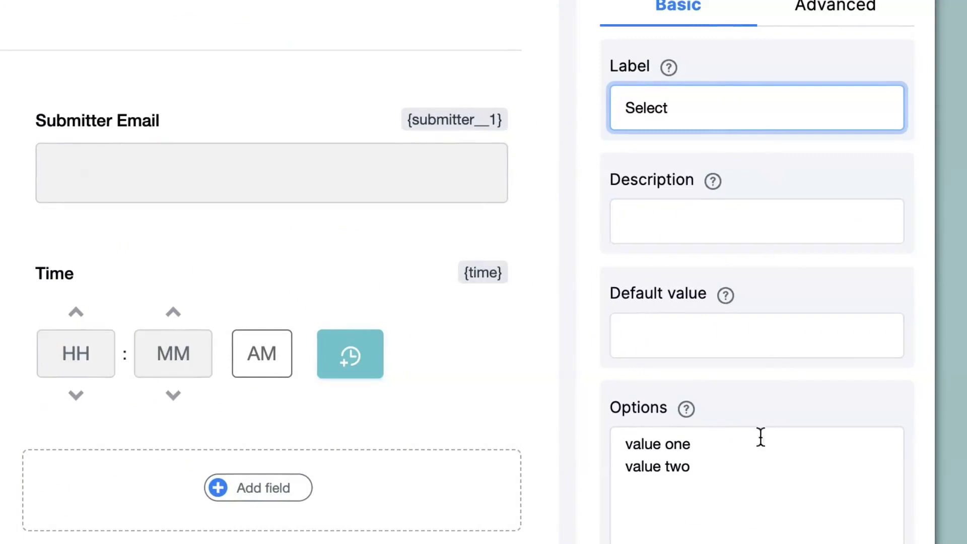
{"action": "left_click_drag", "start_coordinate": [710, 498], "coordinate": [590, 447]}
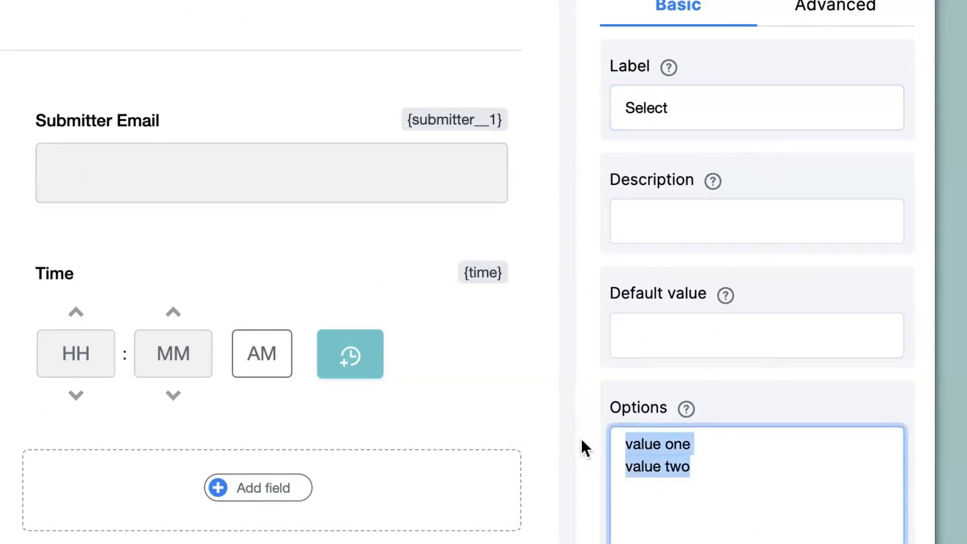
{"action": "type", "text": "Clock-In Clock-Out"}
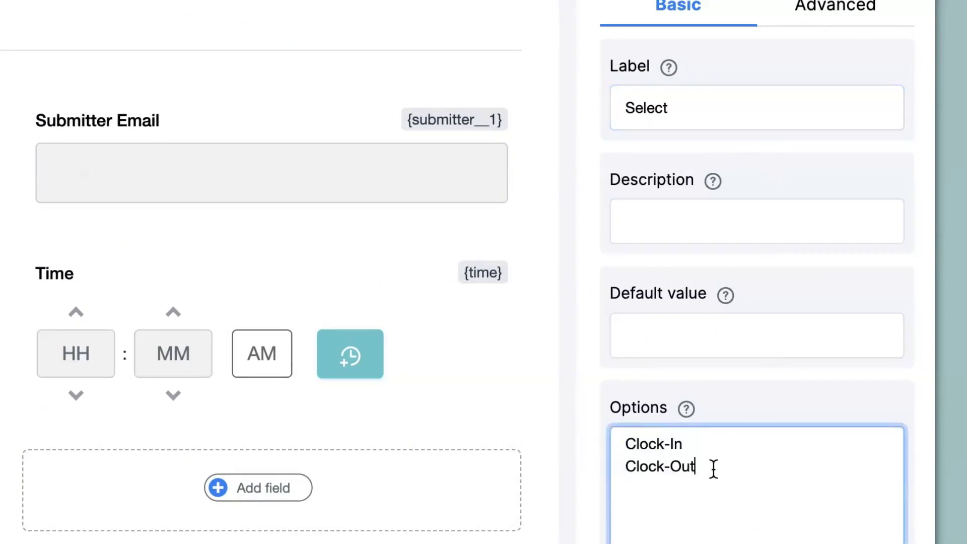
{"action": "left_click", "coordinate": [700, 444]}
{"action": "left_click", "coordinate": [711, 467]}
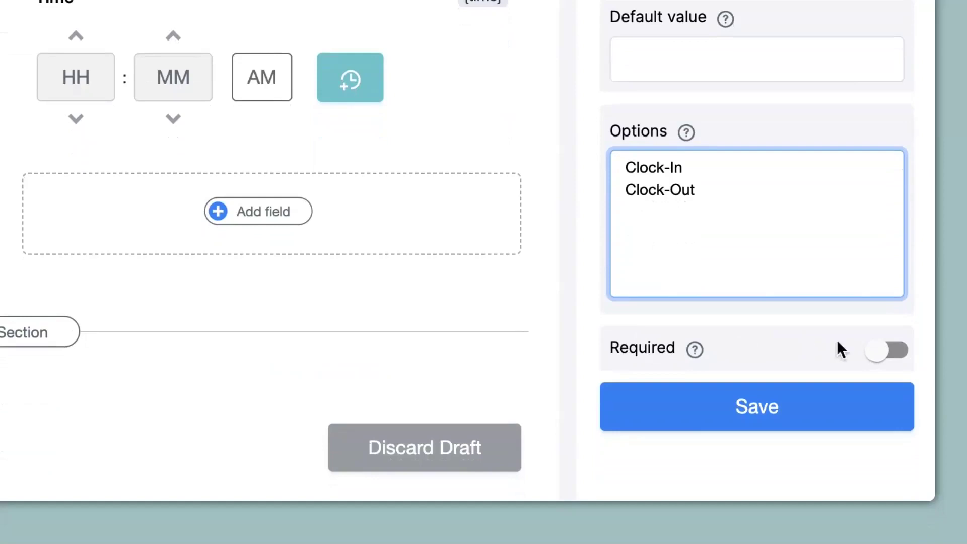
Make the Select field required and save it
{"action": "left_click", "coordinate": [892, 355]}
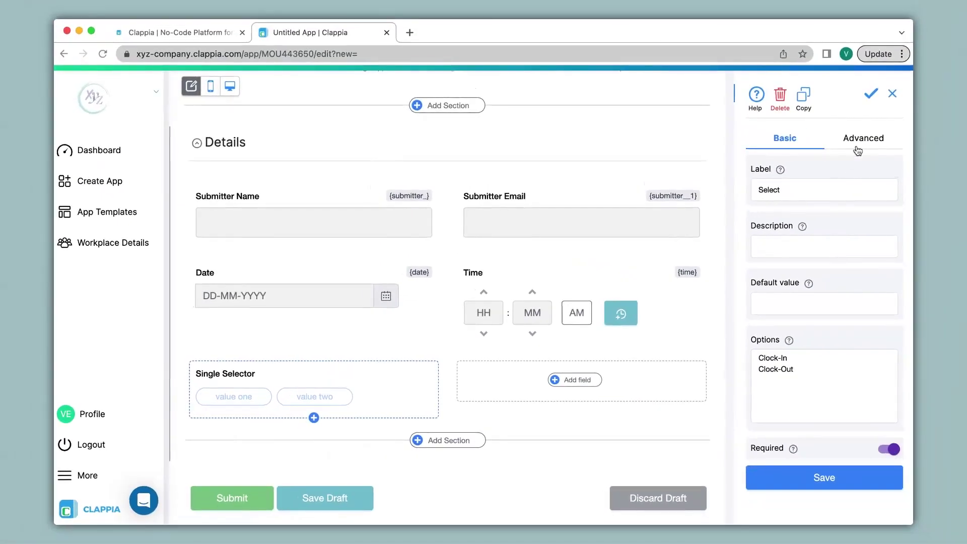
{"action": "left_click", "coordinate": [876, 116]}
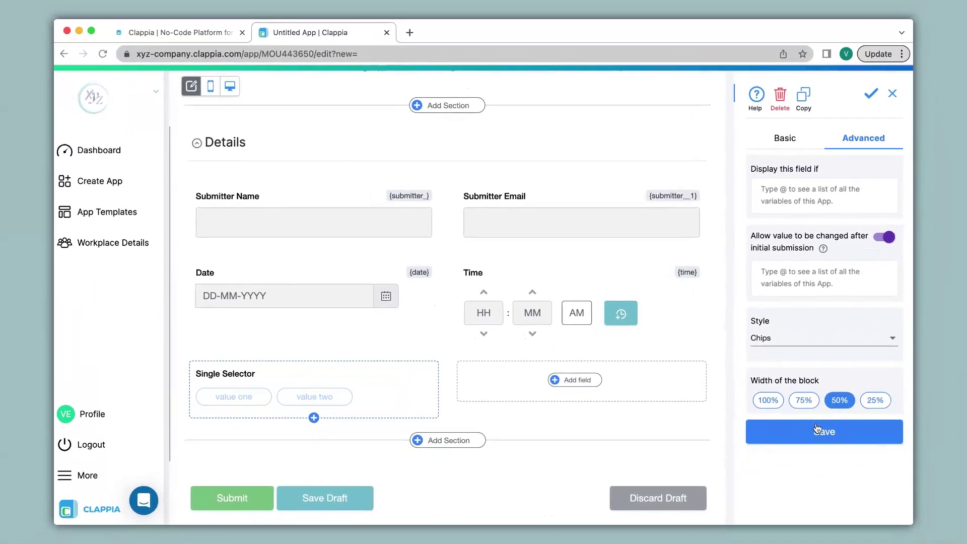
{"action": "left_click", "coordinate": [819, 431]}
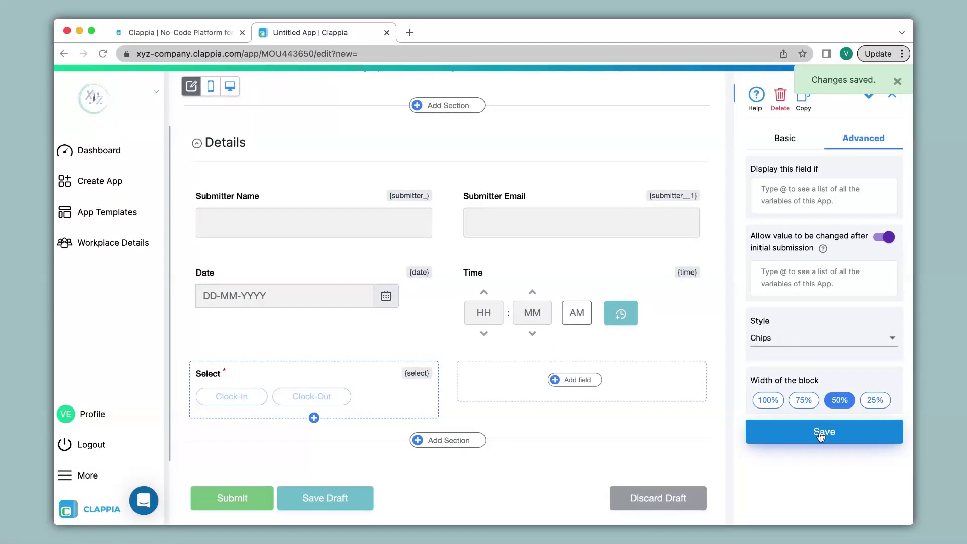
{"action": "scroll", "coordinate": [580, 282], "scroll_direction": "up", "scroll_amount": 2}
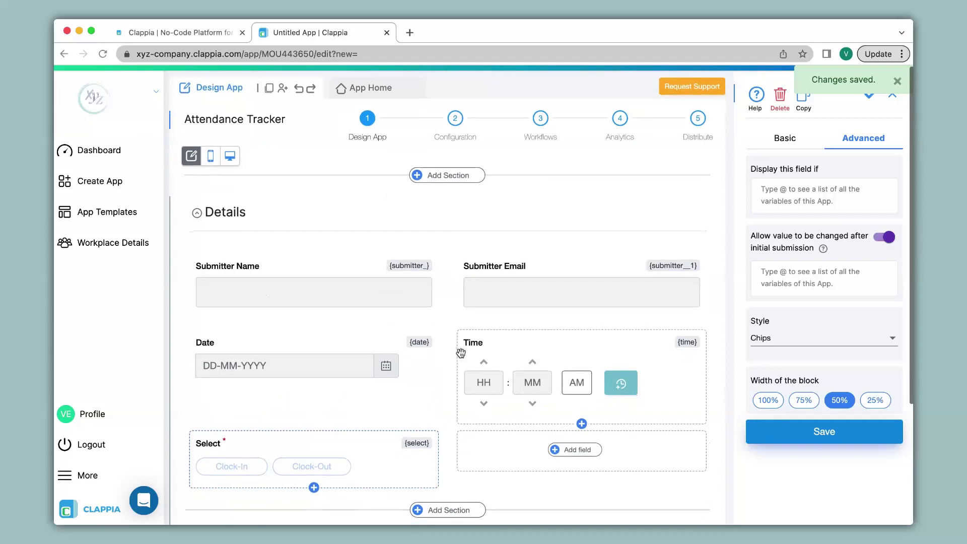
Submit a Clock-In test entry of the Attendance Tracker form from App Home
{"action": "left_click", "coordinate": [372, 89]}
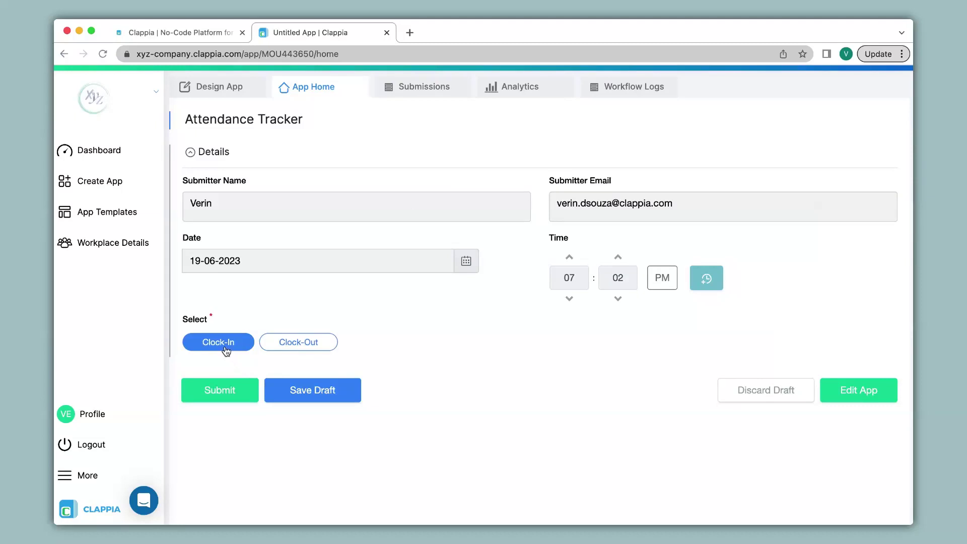
{"action": "left_click", "coordinate": [227, 349]}
{"action": "left_click", "coordinate": [222, 387]}
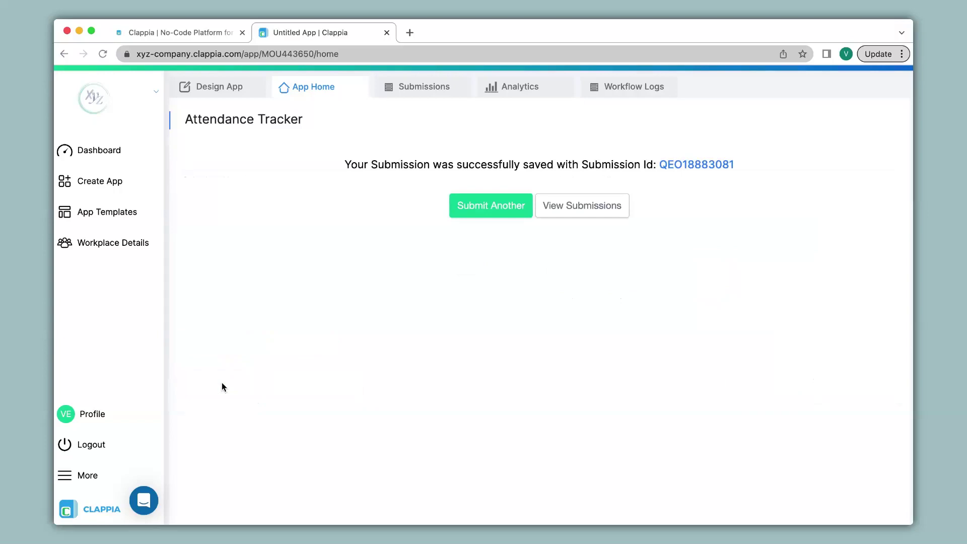
Check the saved Clock-In record under Submissions, then go back to a blank Attendance Tracker form
{"action": "left_click", "coordinate": [424, 89]}
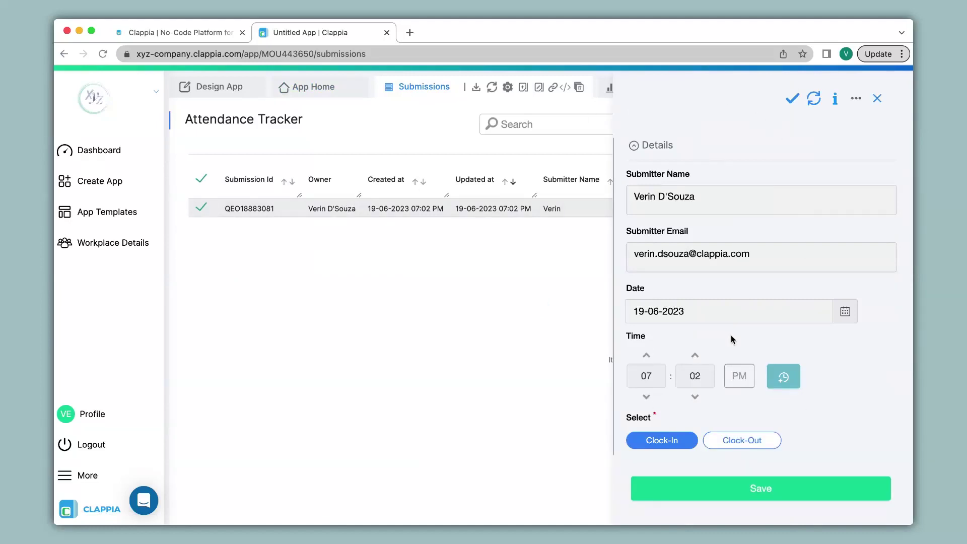
{"action": "left_click", "coordinate": [316, 89]}
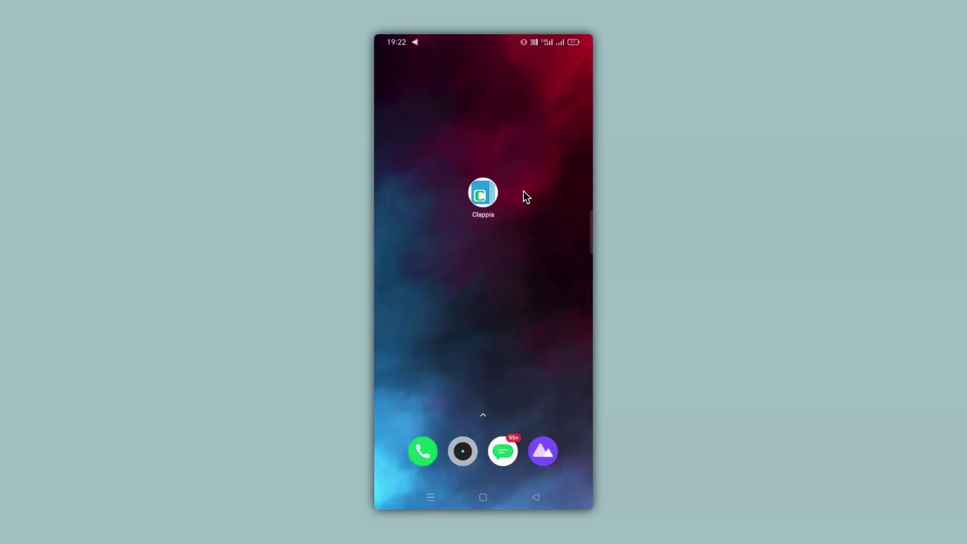
Submit a Clock-Out entry through the Attendance Tracker form in the Clappia phone app
{"action": "left_click", "coordinate": [490, 194]}
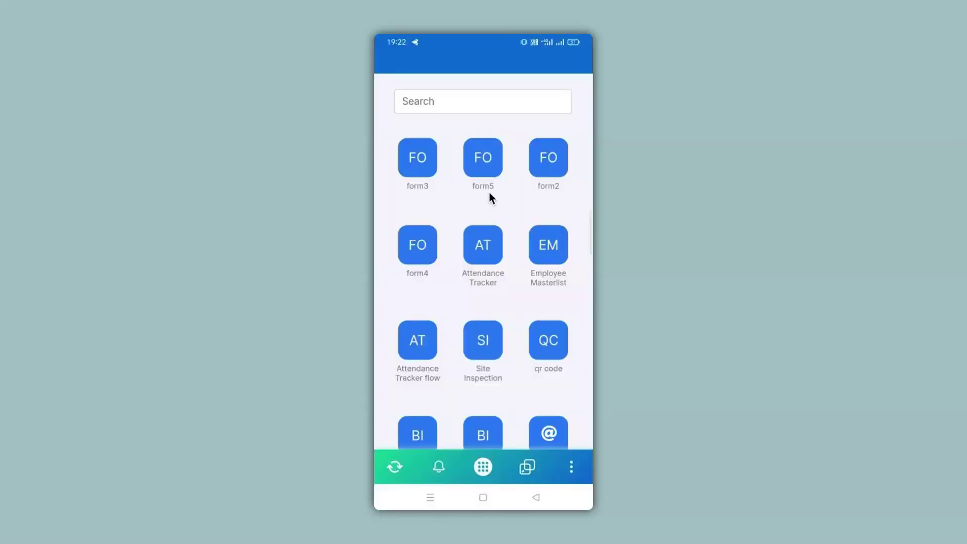
{"action": "left_click", "coordinate": [480, 248]}
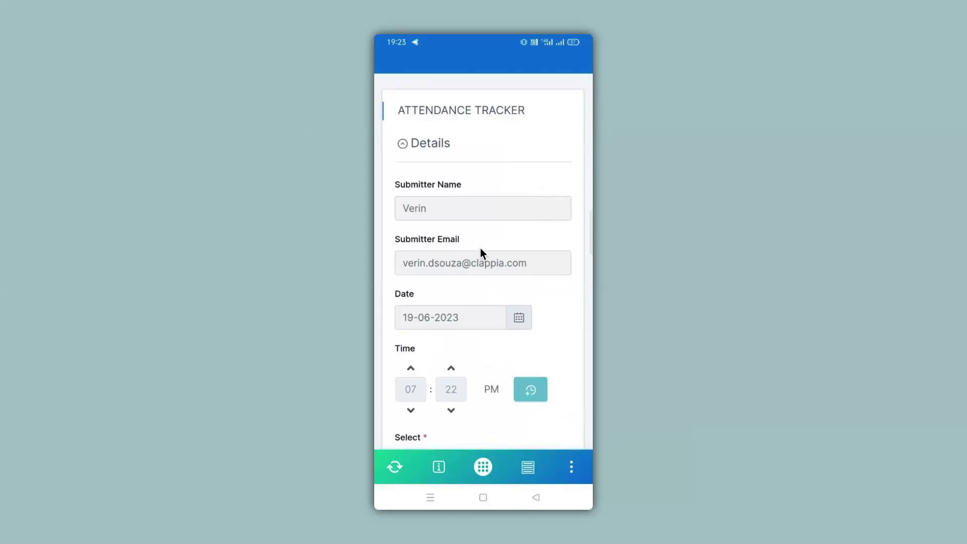
{"action": "scroll", "coordinate": [480, 248], "scroll_direction": "down", "scroll_amount": 2}
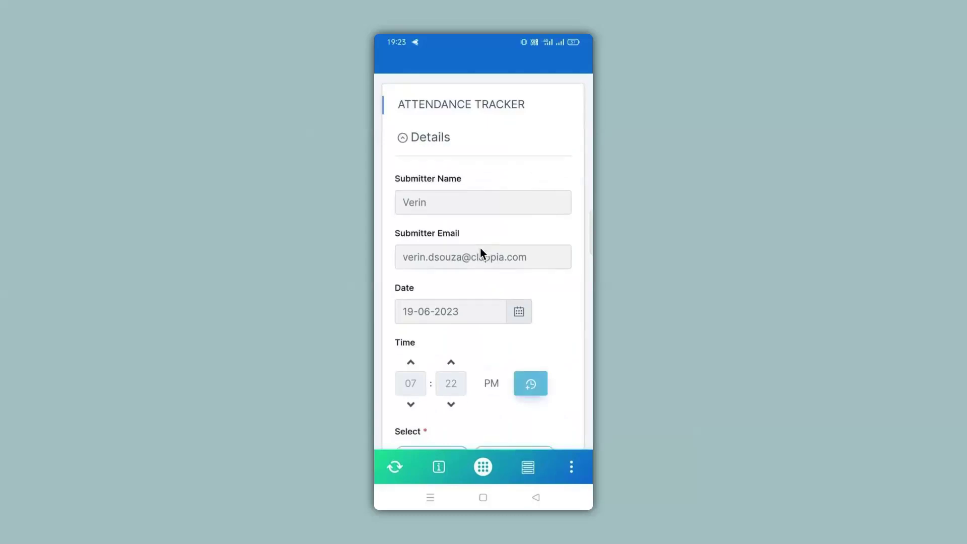
{"action": "scroll", "coordinate": [480, 248], "scroll_direction": "down", "scroll_amount": 3}
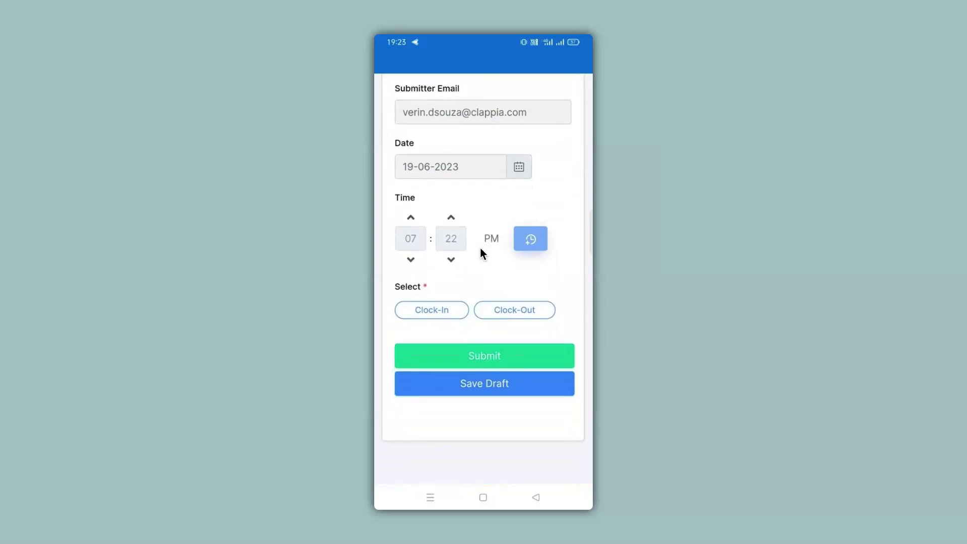
{"action": "left_click", "coordinate": [522, 313]}
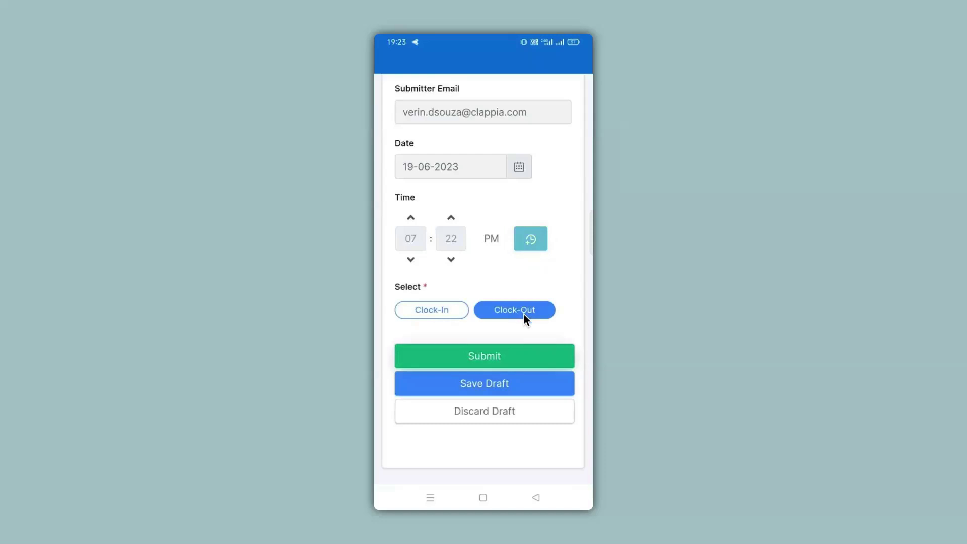
{"action": "left_click", "coordinate": [485, 357]}
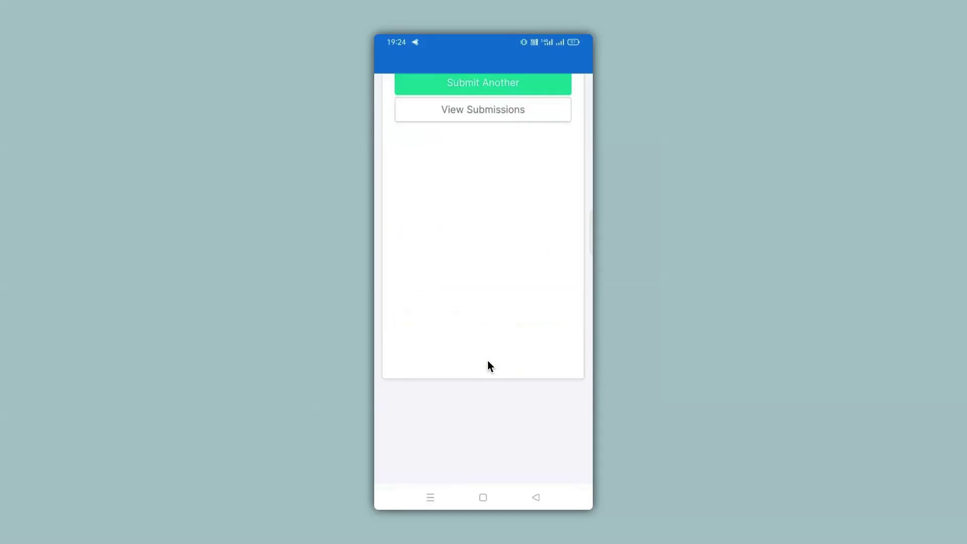
Open the submissions list and view the full Clock-Out record's details
{"action": "left_click", "coordinate": [465, 117]}
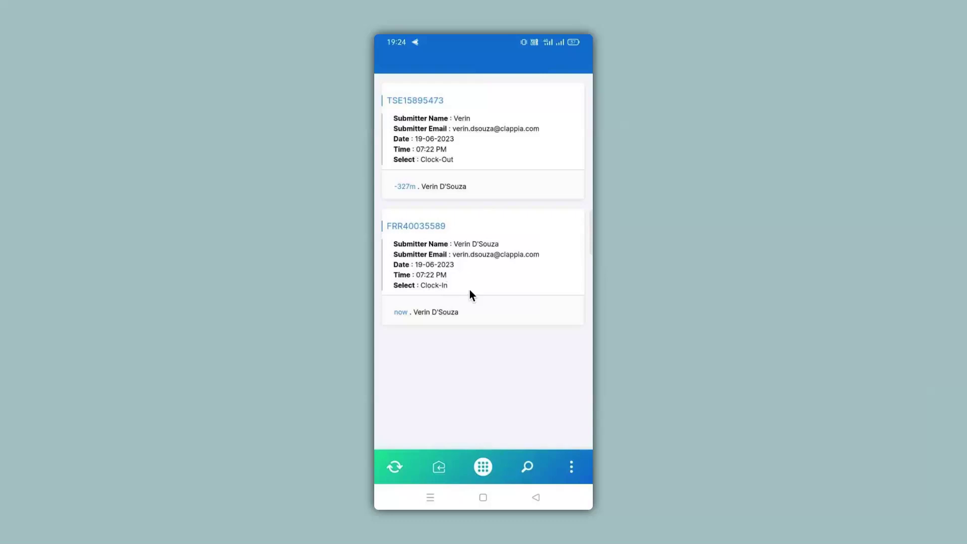
{"action": "left_click", "coordinate": [457, 161]}
{"action": "scroll", "coordinate": [464, 182], "scroll_direction": "down", "scroll_amount": 3}
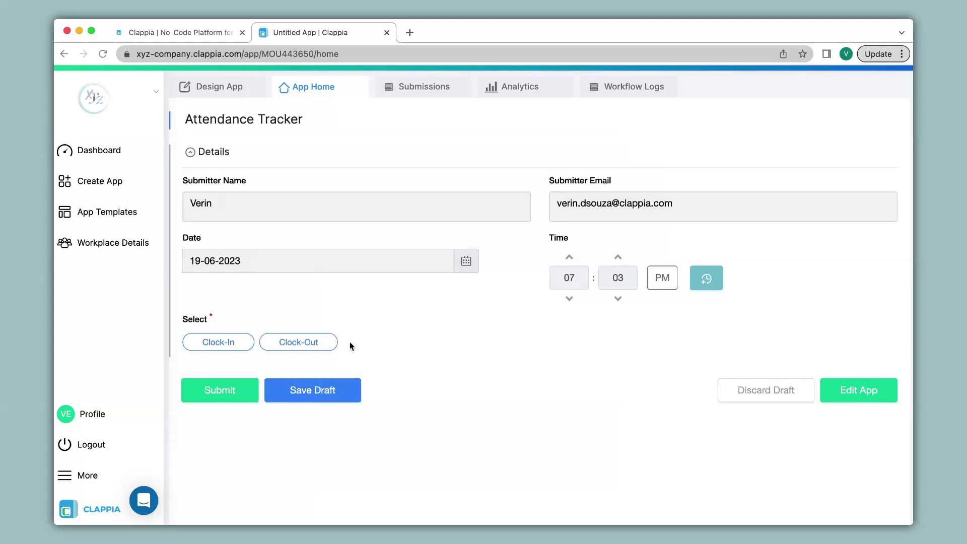
Start a new app from the dashboard, retitle it from Untitled App, and add a form section
{"action": "left_click", "coordinate": [63, 54]}
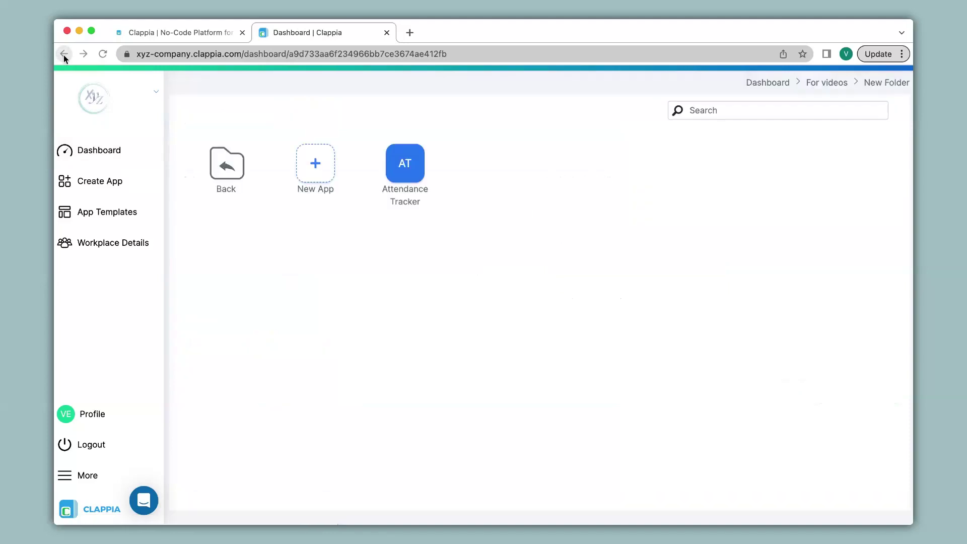
{"action": "left_click", "coordinate": [313, 164]}
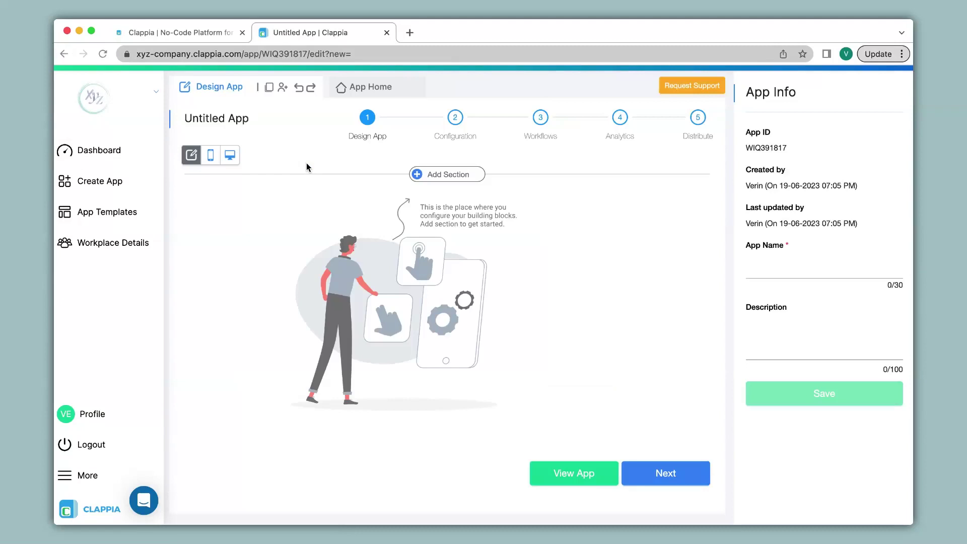
{"action": "left_click", "coordinate": [267, 119]}
{"action": "left_click_drag", "start_coordinate": [251, 120], "coordinate": [183, 115]}
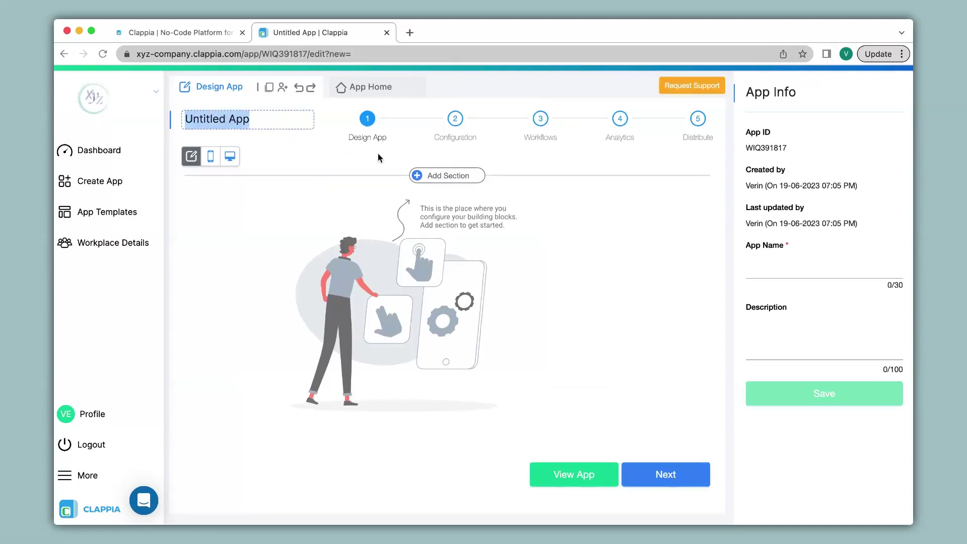
{"action": "left_click", "coordinate": [432, 174]}
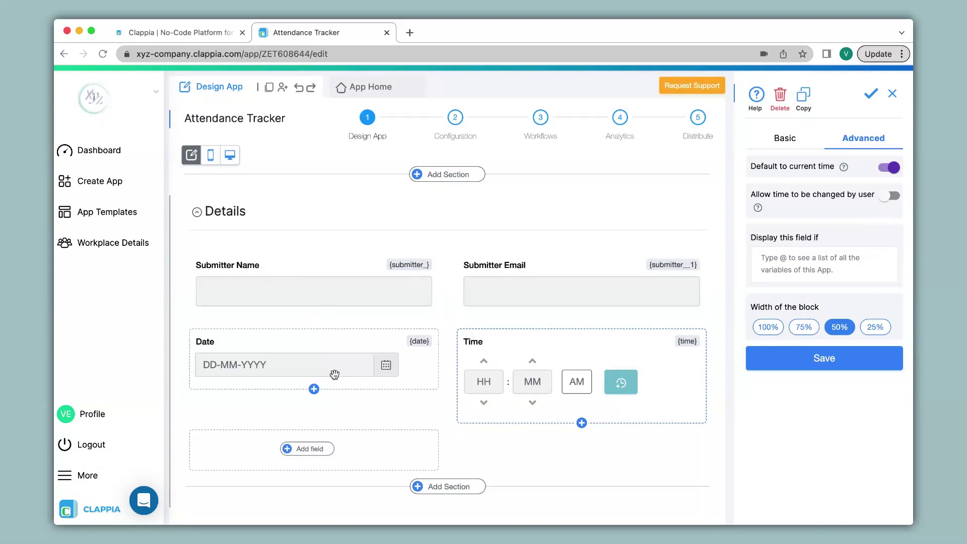
Add a required Code Scanner field labelled 'Scan Code'
{"action": "left_click", "coordinate": [308, 449]}
{"action": "scroll", "coordinate": [323, 539], "scroll_direction": "down", "scroll_amount": 3}
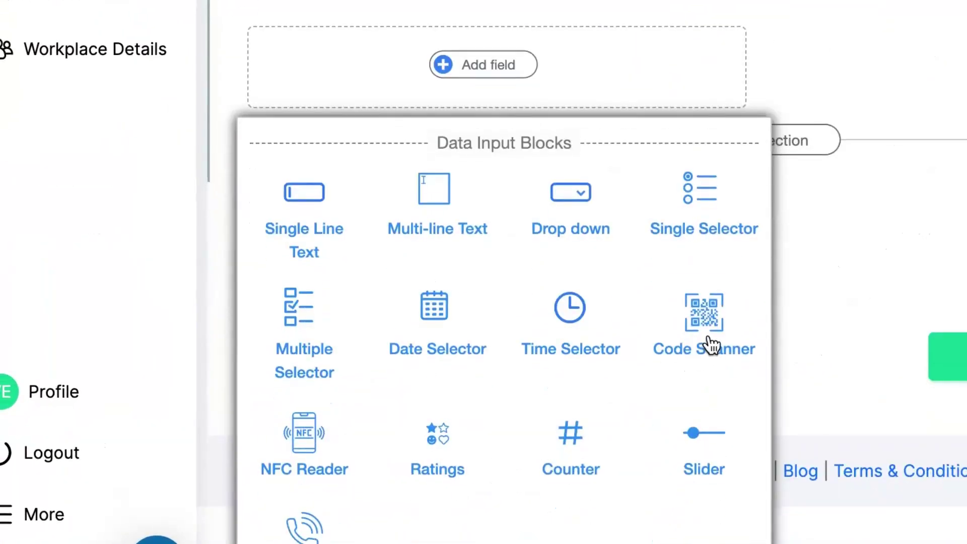
{"action": "left_click", "coordinate": [708, 338]}
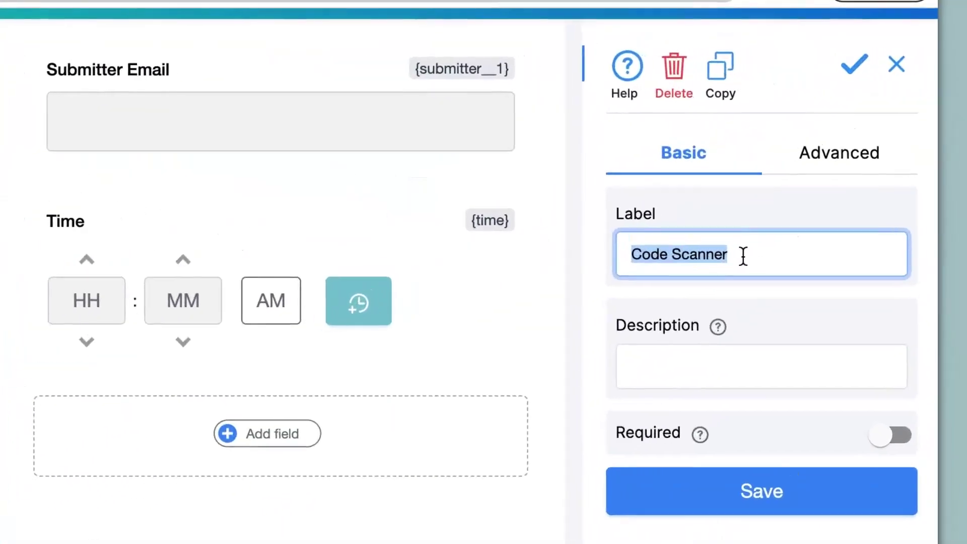
{"action": "left_click", "coordinate": [744, 256]}
{"action": "left_click_drag", "start_coordinate": [743, 255], "coordinate": [626, 255]}
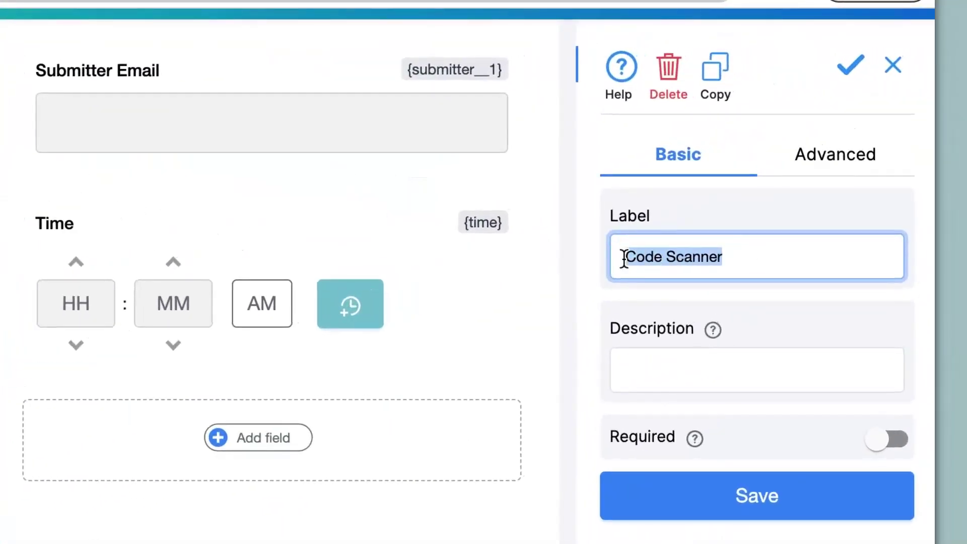
{"action": "type", "text": "Scan Code"}
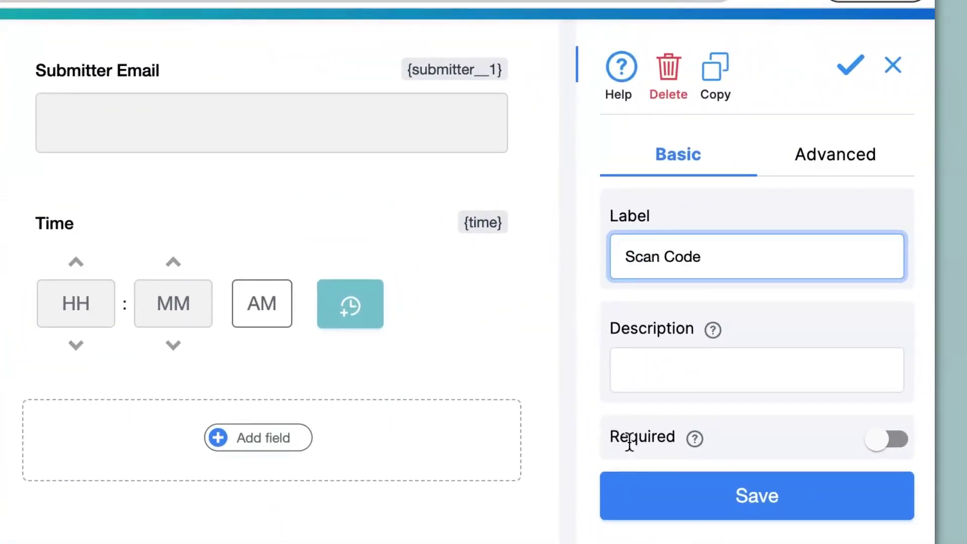
{"action": "left_click", "coordinate": [887, 441]}
In advanced settings, disable manual input and post-submission edits, and auto-open the camera
{"action": "left_click", "coordinate": [827, 169]}
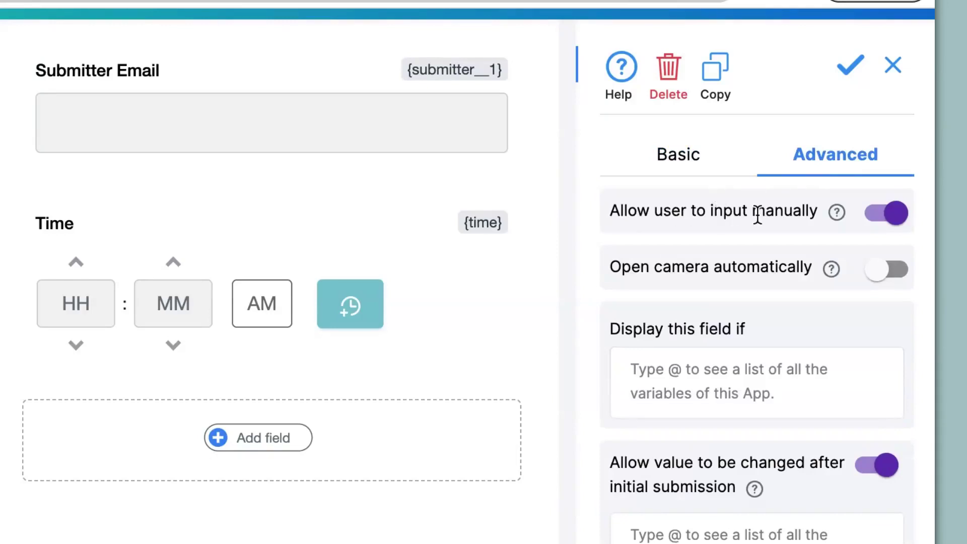
{"action": "left_click", "coordinate": [881, 224]}
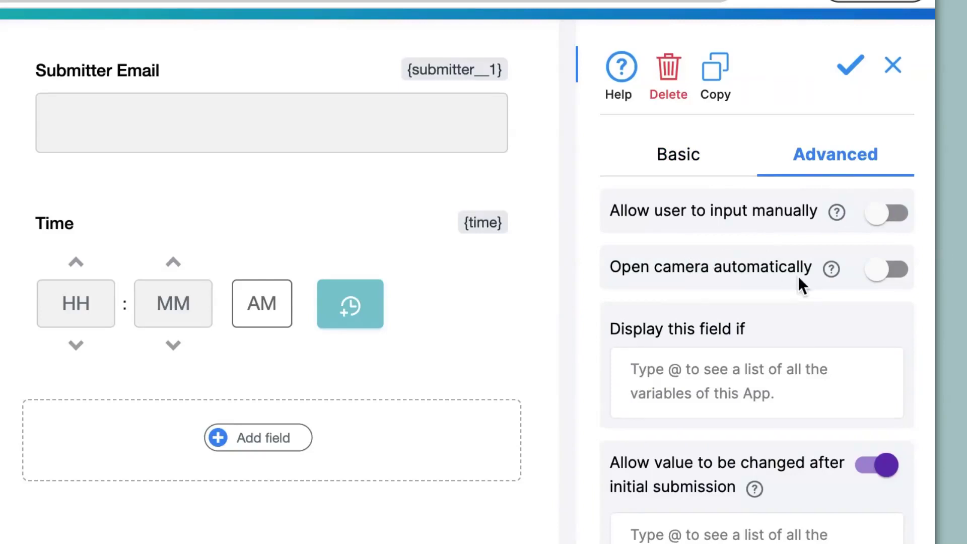
{"action": "left_click", "coordinate": [900, 277]}
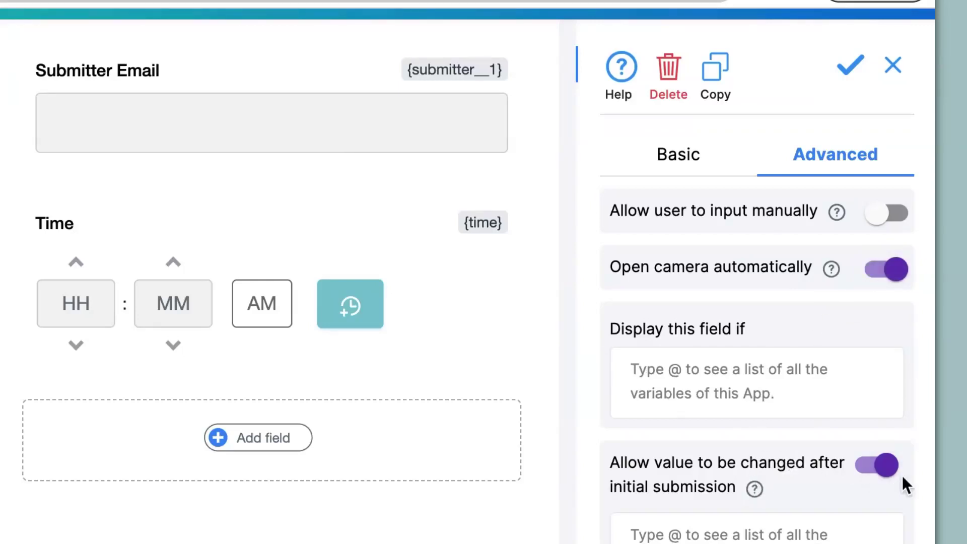
{"action": "left_click", "coordinate": [880, 473]}
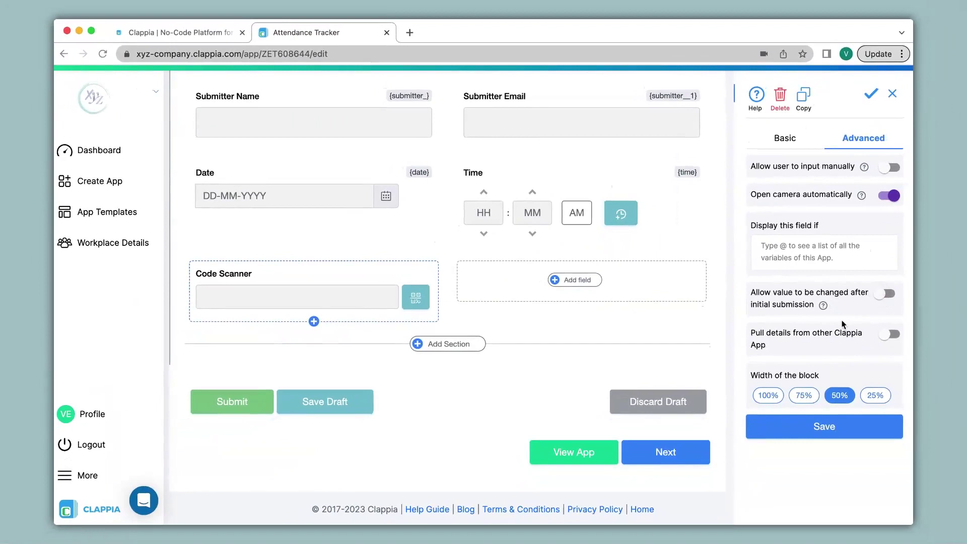
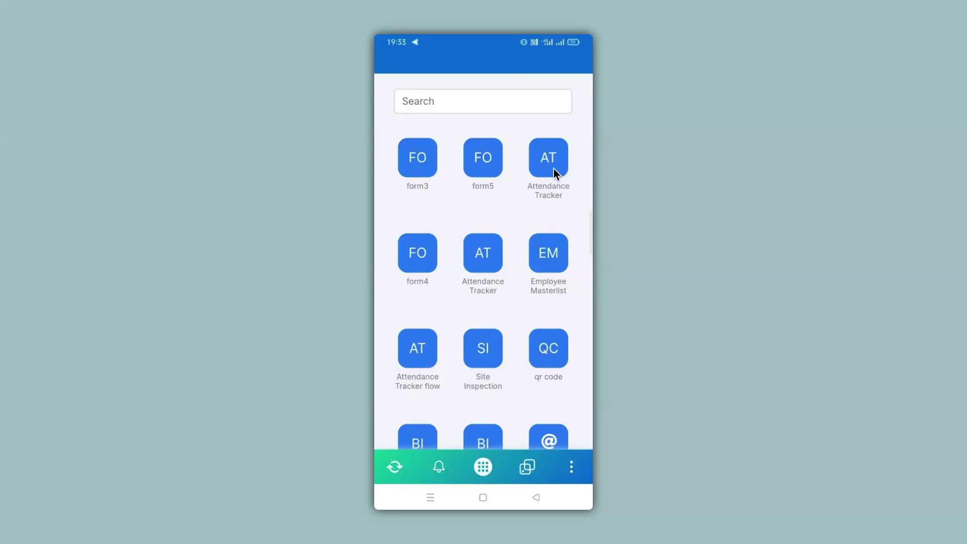
In the mobile Attendance Tracker, submit a Clock-In QR entry, then a second entry as Clock-Out
{"action": "left_click", "coordinate": [555, 168]}
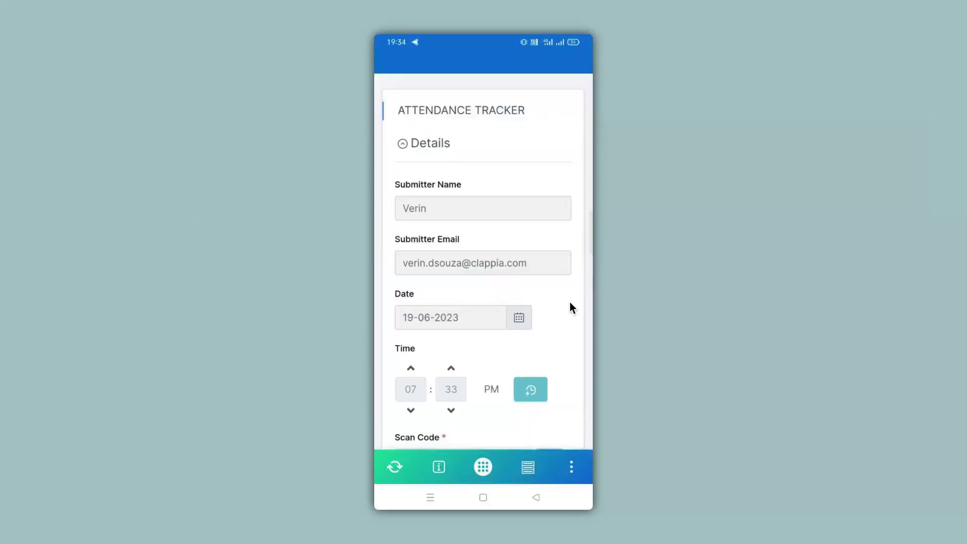
{"action": "scroll", "coordinate": [569, 309], "scroll_direction": "down", "scroll_amount": 2}
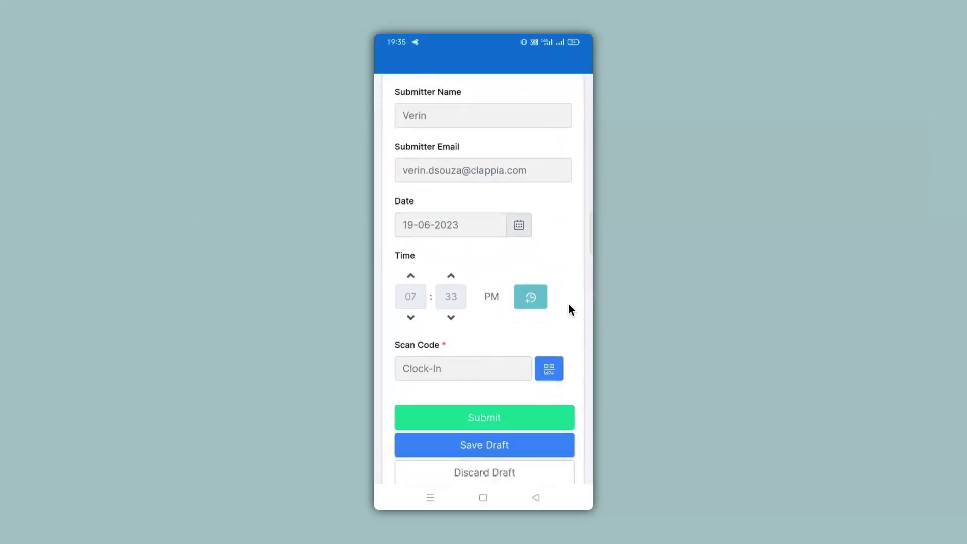
{"action": "scroll", "coordinate": [569, 304], "scroll_direction": "down", "scroll_amount": 2}
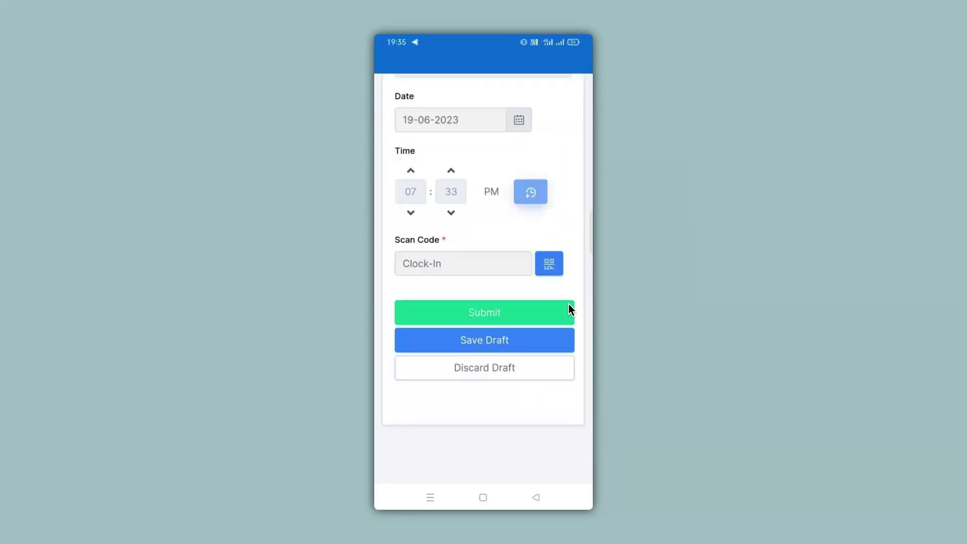
{"action": "left_click", "coordinate": [497, 314]}
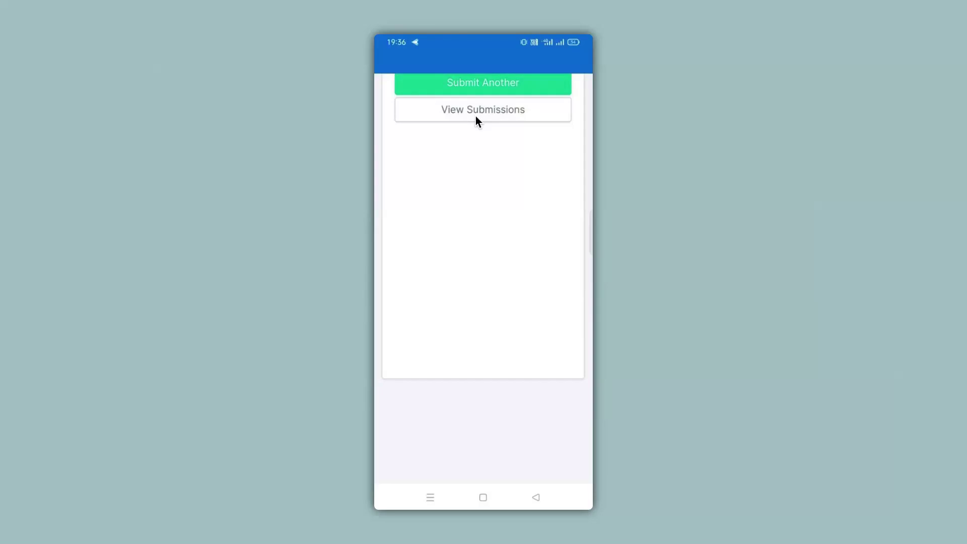
{"action": "left_click", "coordinate": [476, 87]}
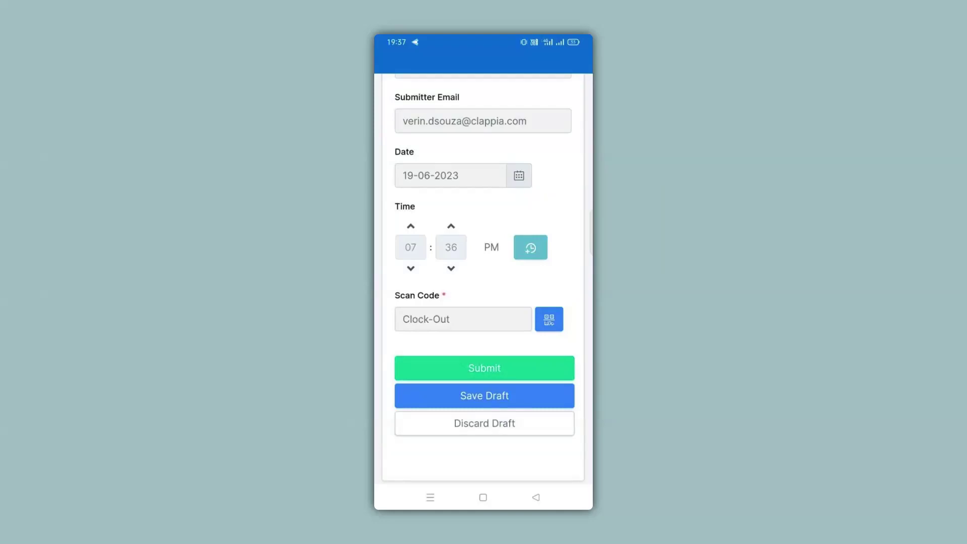
{"action": "left_click", "coordinate": [406, 368]}
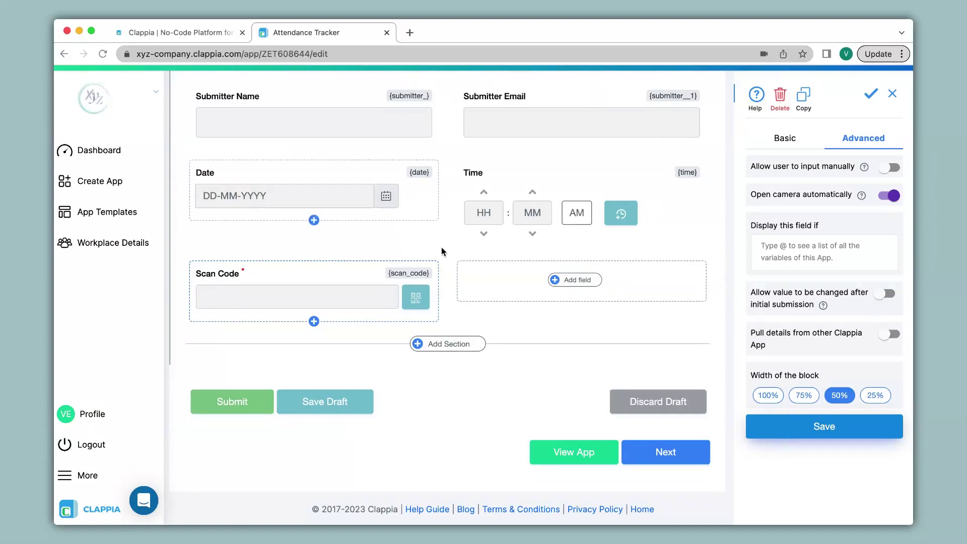
Create a new app from the dashboard folder and add a Camera, Image & Files field
{"action": "left_click", "coordinate": [64, 55]}
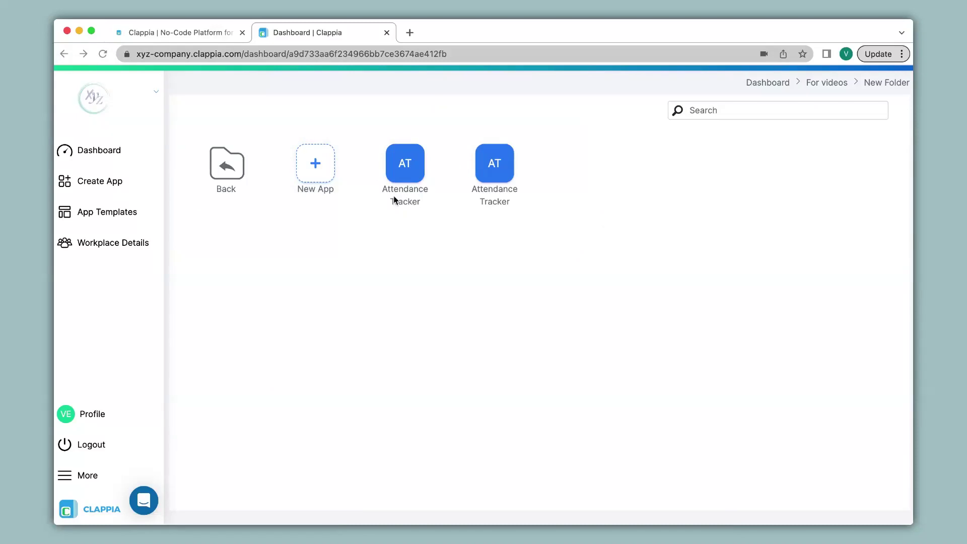
{"action": "left_click", "coordinate": [320, 169]}
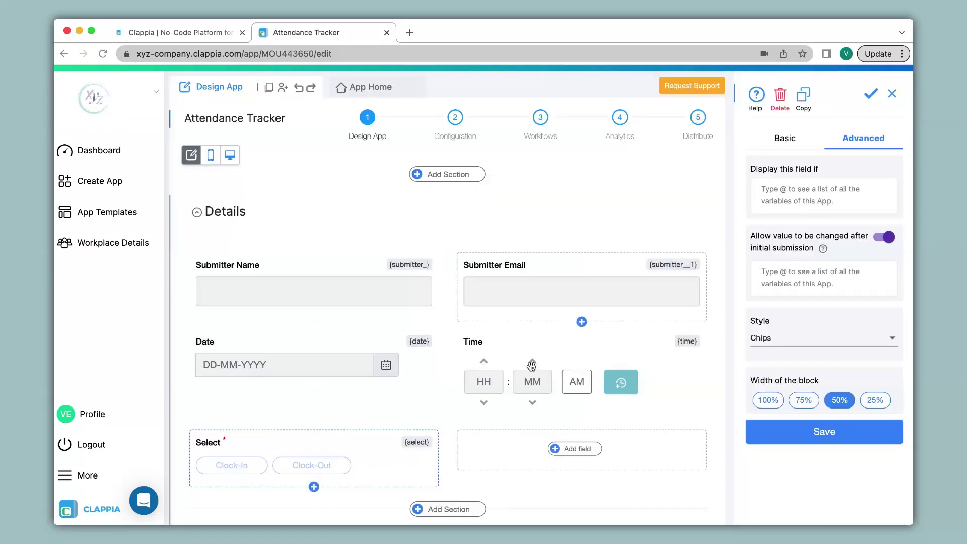
{"action": "left_click", "coordinate": [576, 448]}
{"action": "scroll", "coordinate": [576, 448], "scroll_direction": "down", "scroll_amount": 6}
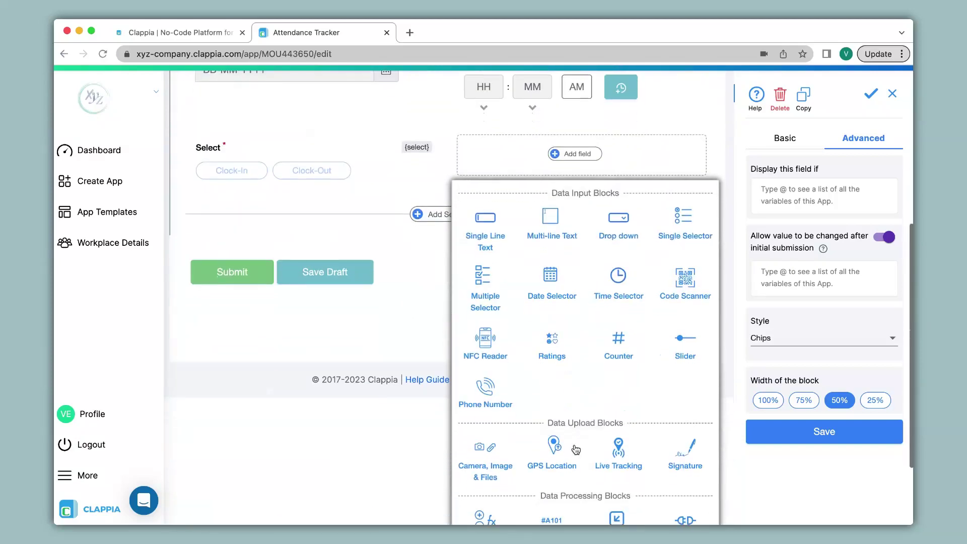
{"action": "left_click", "coordinate": [493, 461]}
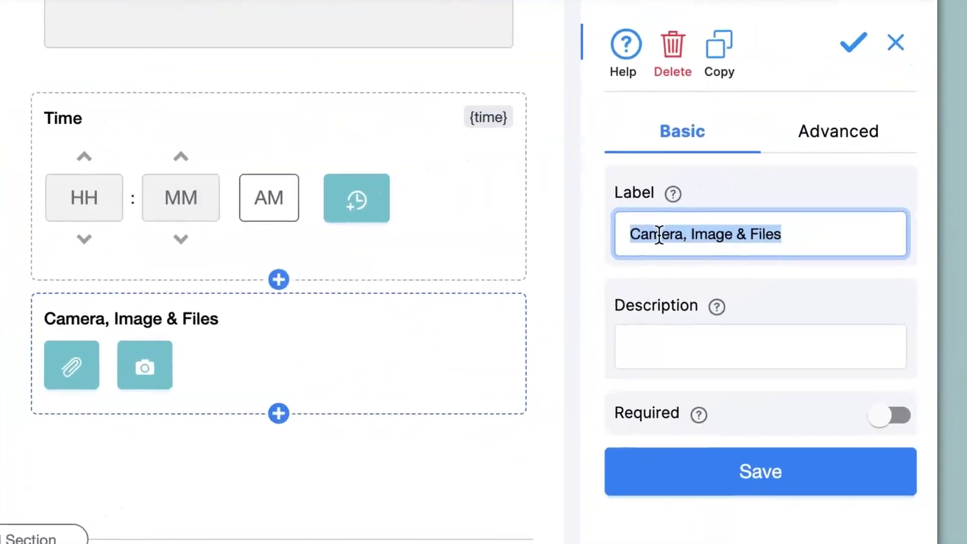
Rename the field label to 'Take Selfie' and make it required
{"action": "left_click", "coordinate": [810, 230]}
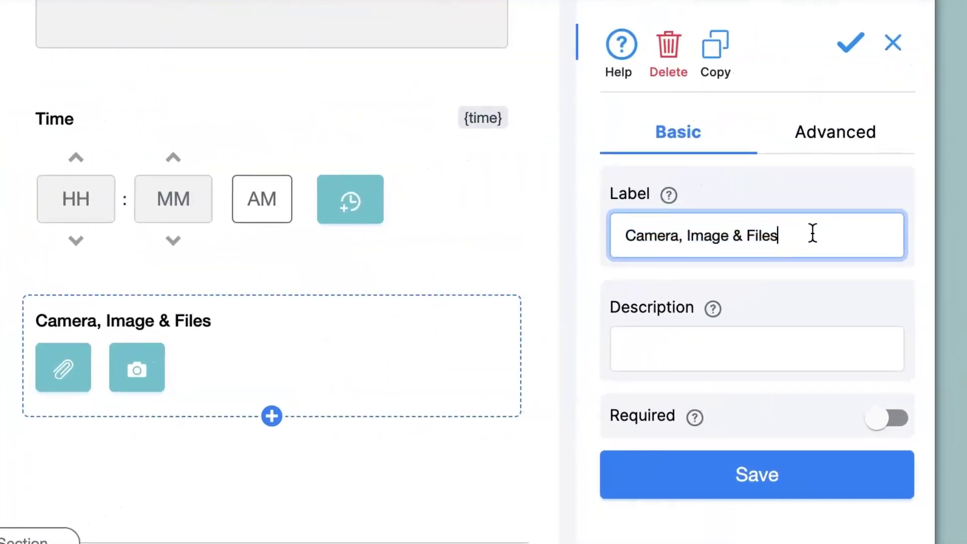
{"action": "left_click_drag", "start_coordinate": [810, 230], "coordinate": [622, 233]}
{"action": "type", "text": "Take Selfie"}
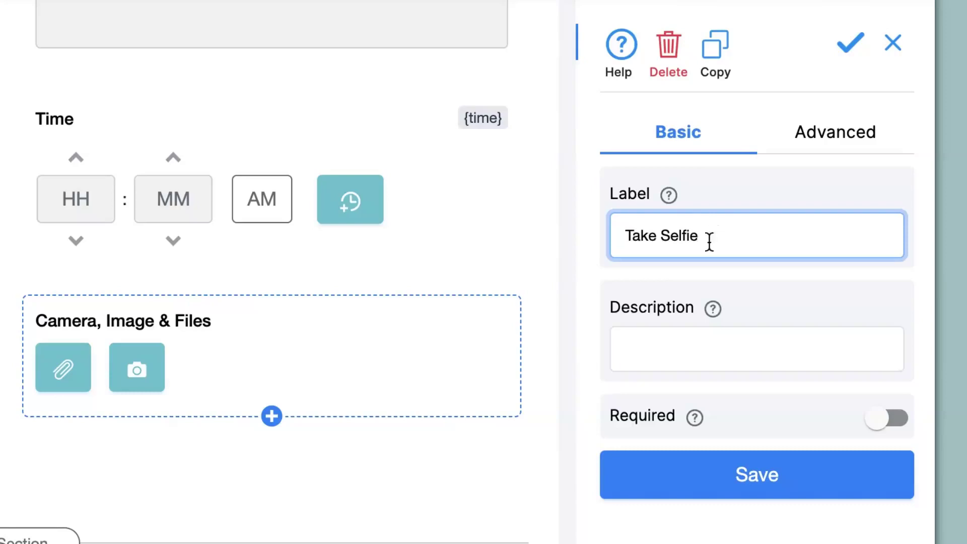
{"action": "left_click", "coordinate": [891, 429]}
Allow only Images (Camera Uploads), limit to 1 file, disallow changes after submission, and save
{"action": "left_click", "coordinate": [836, 135]}
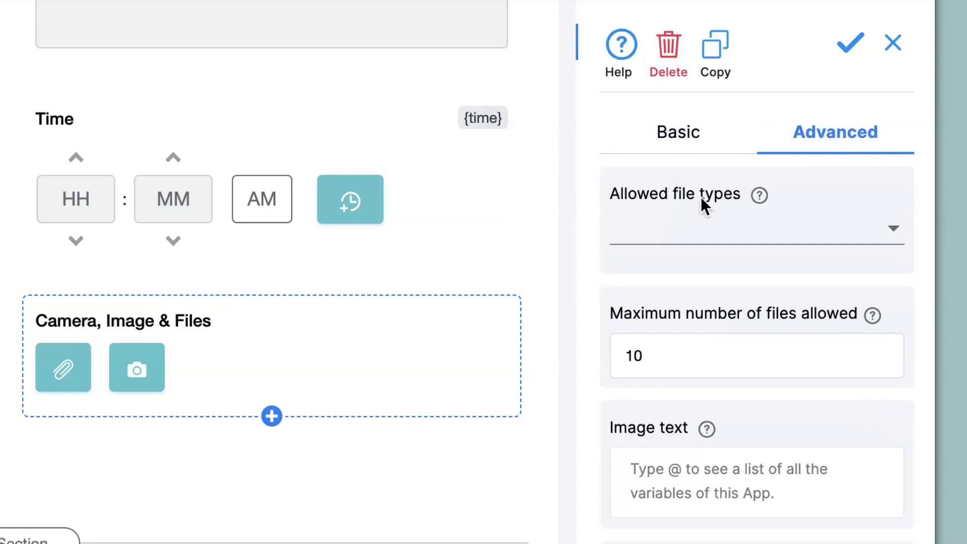
{"action": "left_click", "coordinate": [724, 233]}
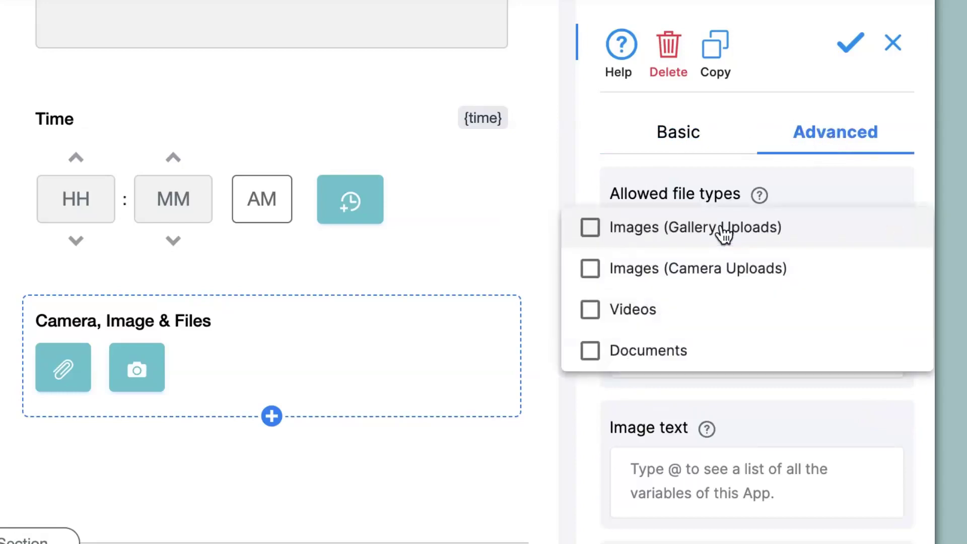
{"action": "left_click", "coordinate": [598, 275]}
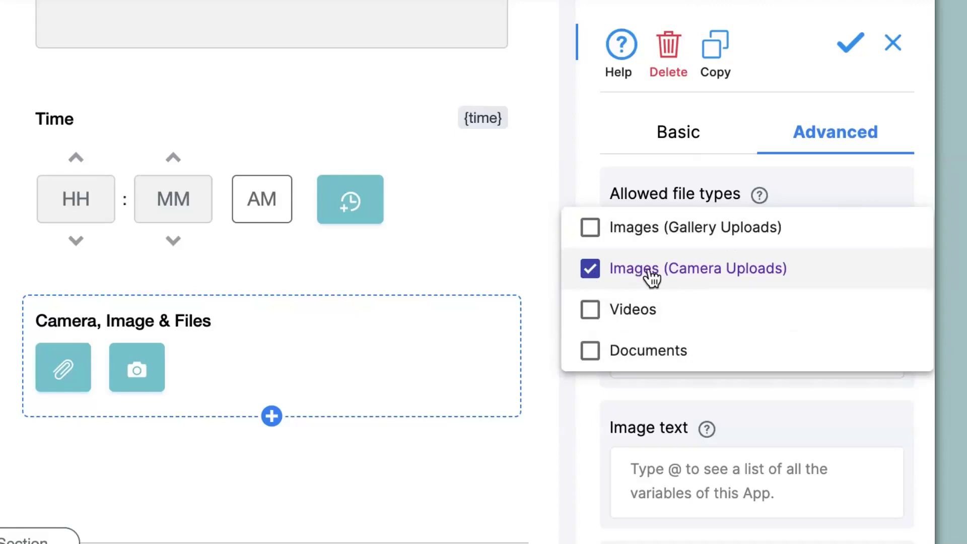
{"action": "left_click", "coordinate": [555, 268]}
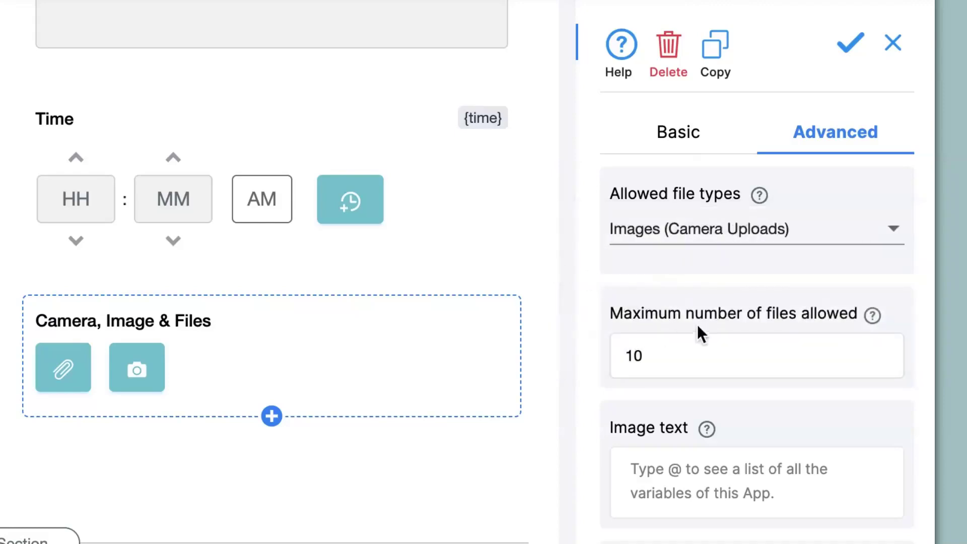
{"action": "left_click", "coordinate": [710, 355]}
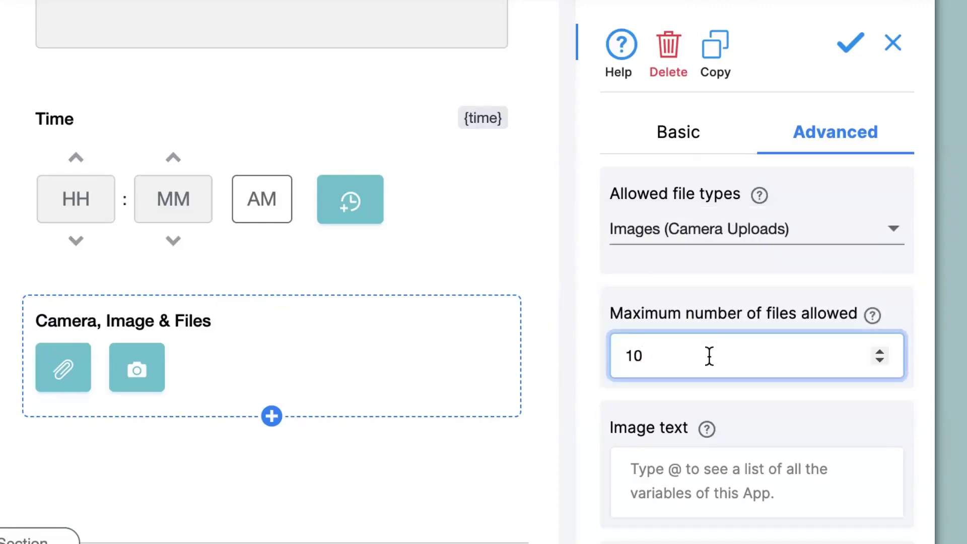
{"action": "key", "text": "BackSpace"}
{"action": "scroll", "coordinate": [786, 486], "scroll_direction": "down", "scroll_amount": 4}
{"action": "scroll", "coordinate": [746, 504], "scroll_direction": "down", "scroll_amount": 5}
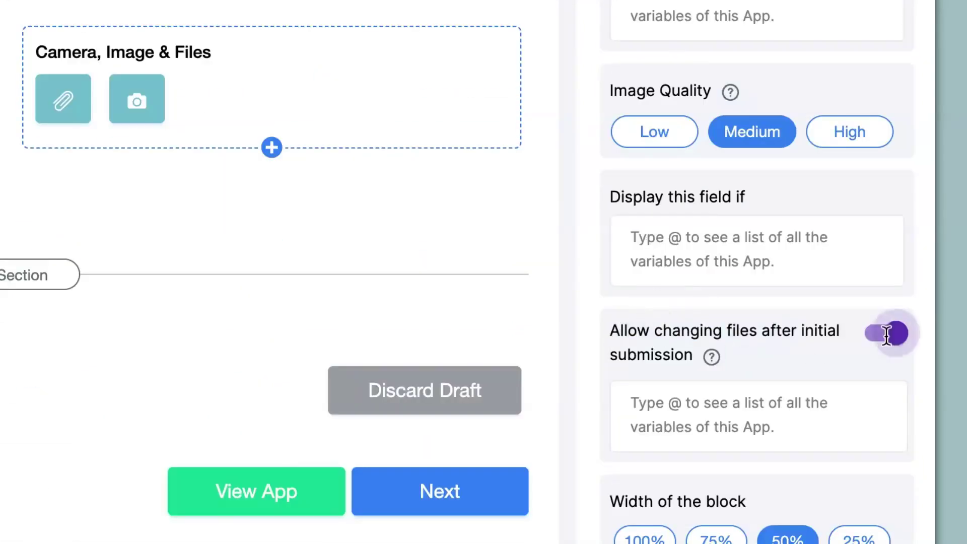
{"action": "left_click", "coordinate": [890, 343]}
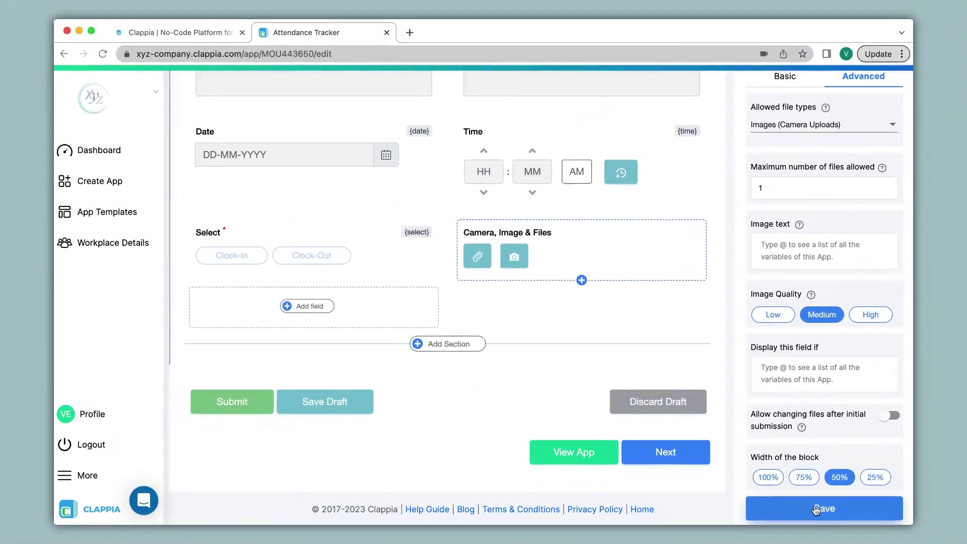
{"action": "left_click", "coordinate": [817, 509]}
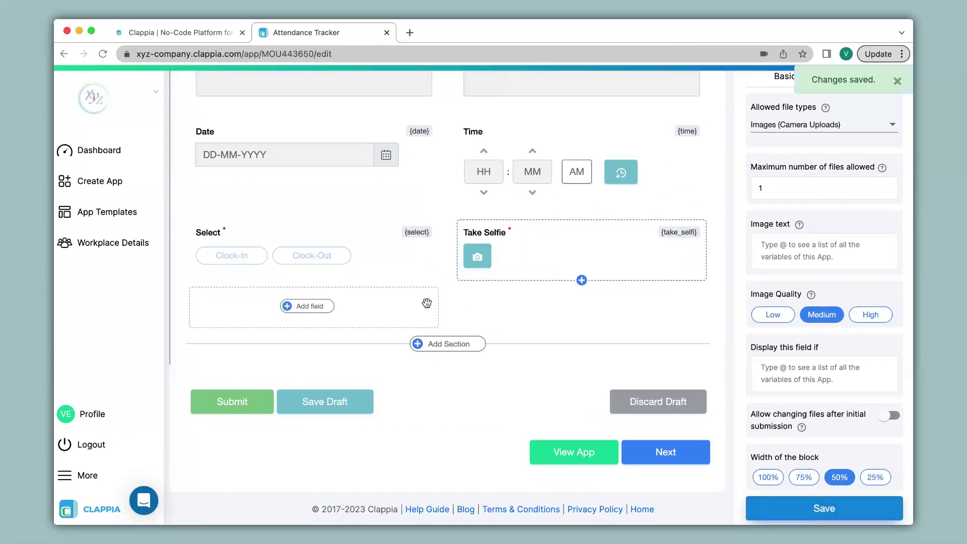
On the web form, submit a Clock-In entry with a captured selfie, then start another entry
{"action": "scroll", "coordinate": [447, 309], "scroll_direction": "up", "scroll_amount": 5}
{"action": "left_click", "coordinate": [365, 93]}
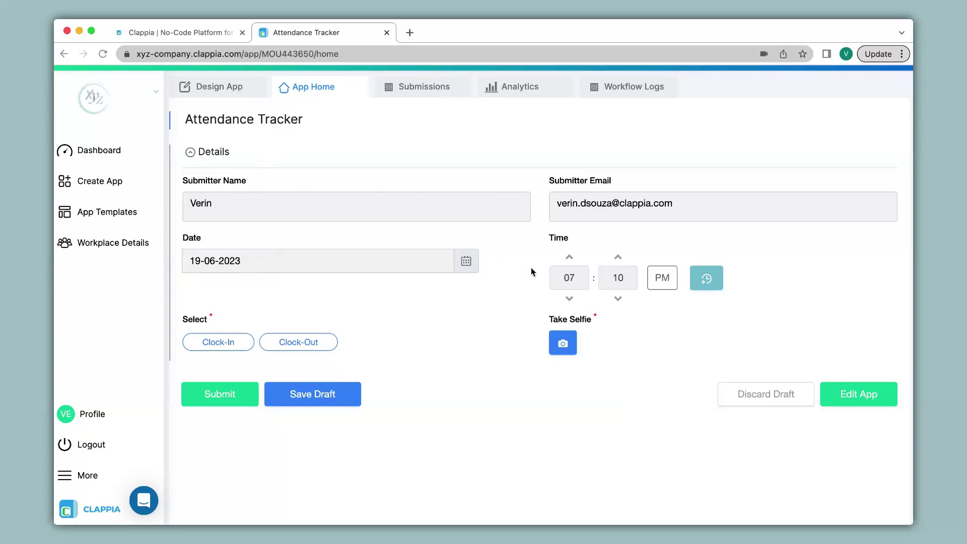
{"action": "left_click", "coordinate": [226, 342]}
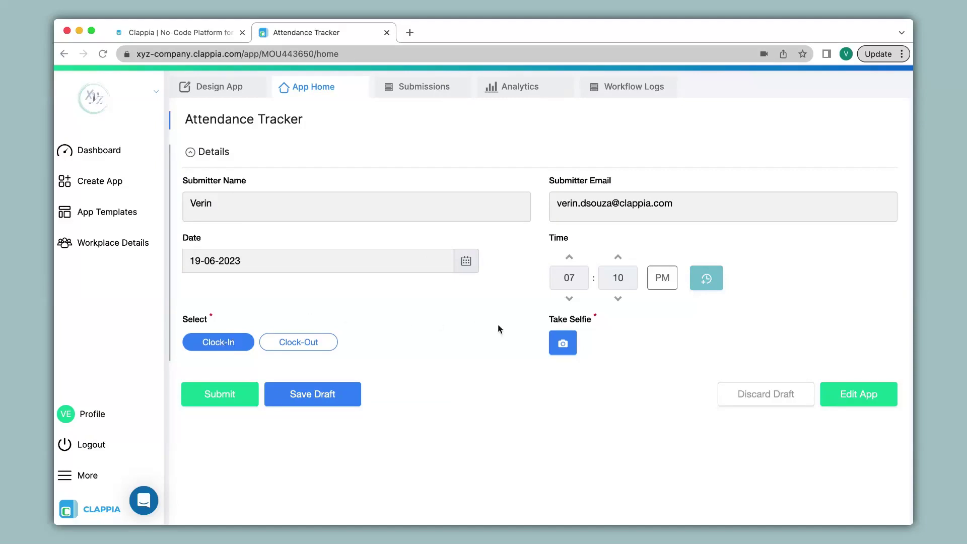
{"action": "left_click", "coordinate": [563, 343]}
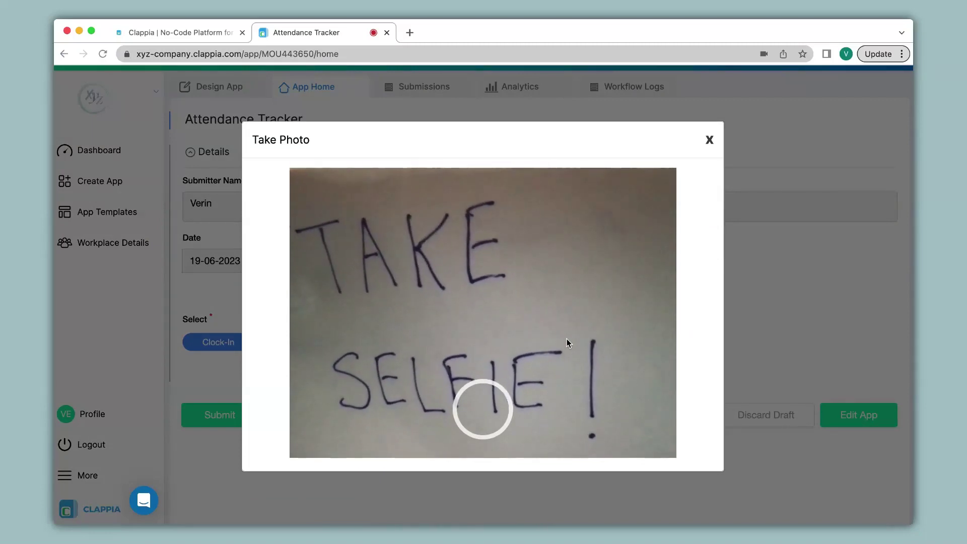
{"action": "left_click", "coordinate": [467, 406]}
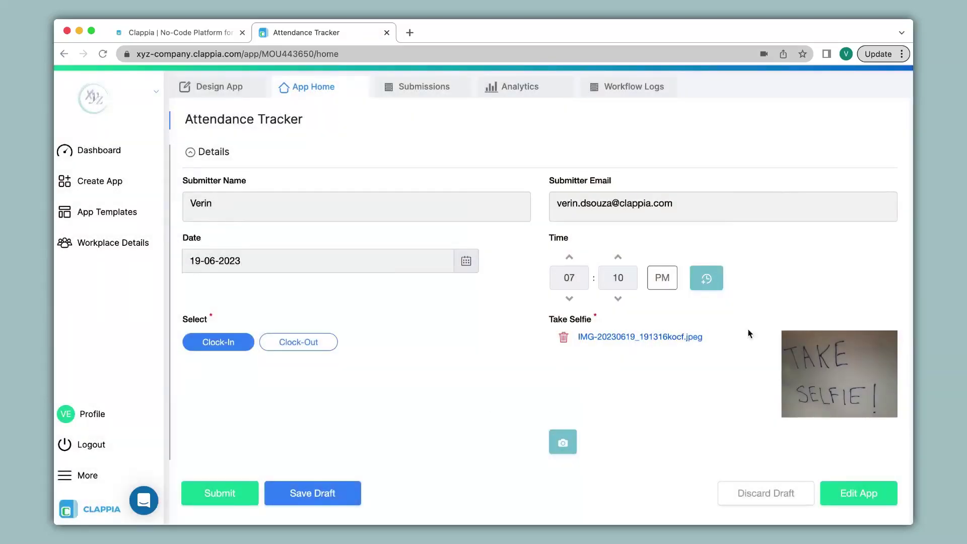
{"action": "left_click", "coordinate": [220, 492]}
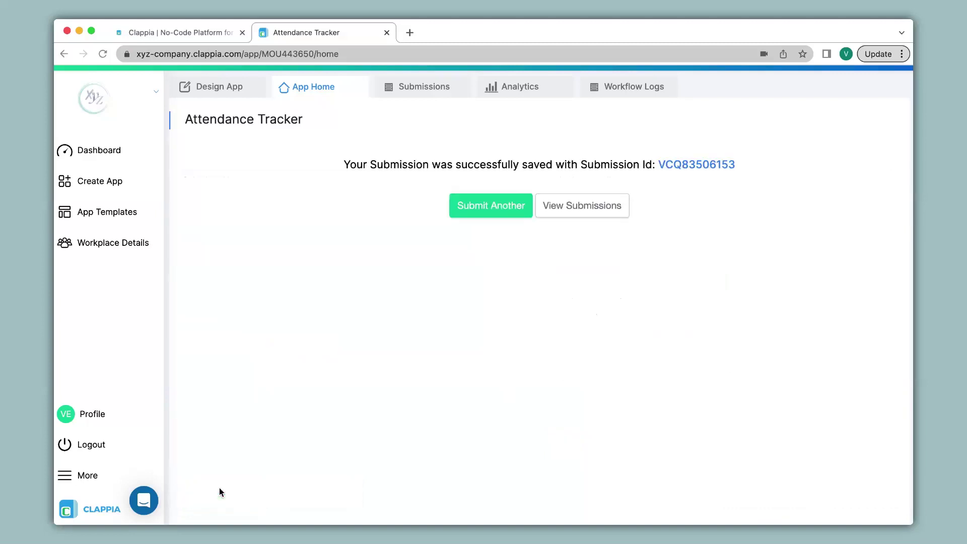
{"action": "left_click", "coordinate": [496, 207]}
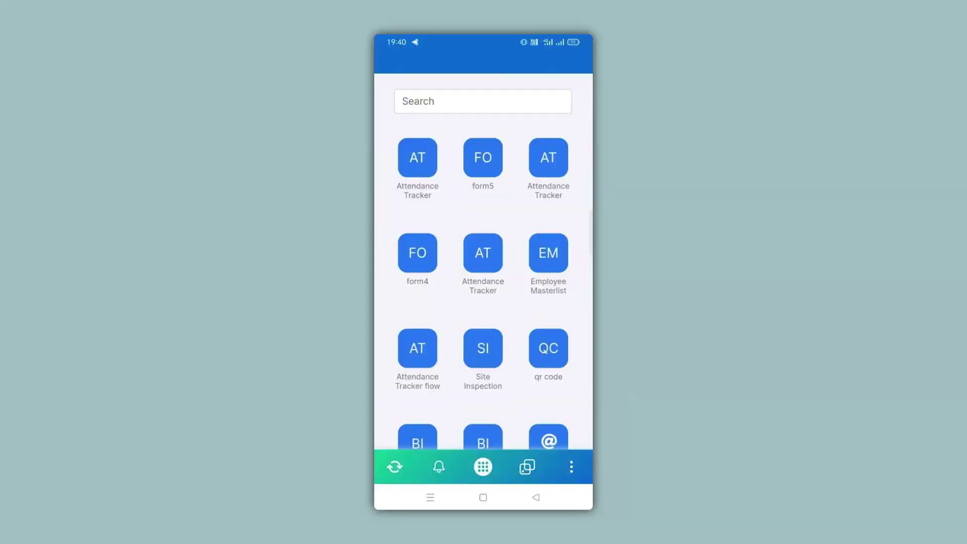
In the mobile Attendance Tracker, submit a Clock-Out entry with a selfie
{"action": "left_click", "coordinate": [428, 165]}
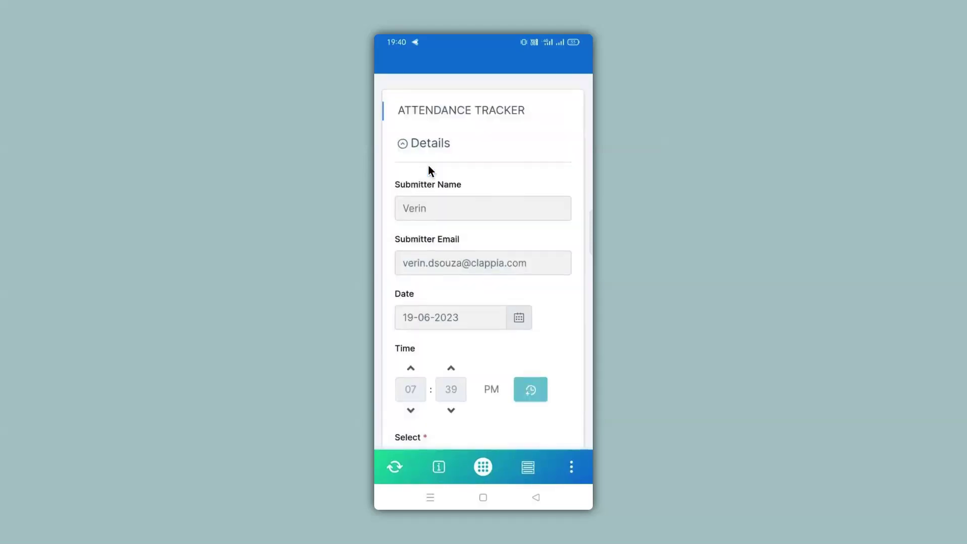
{"action": "scroll", "coordinate": [428, 165], "scroll_direction": "down", "scroll_amount": 5}
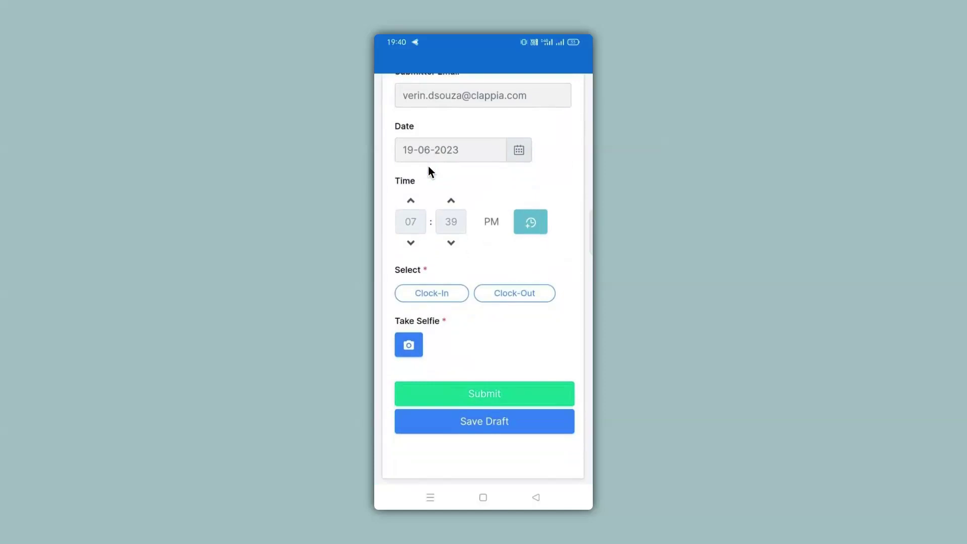
{"action": "left_click", "coordinate": [509, 300]}
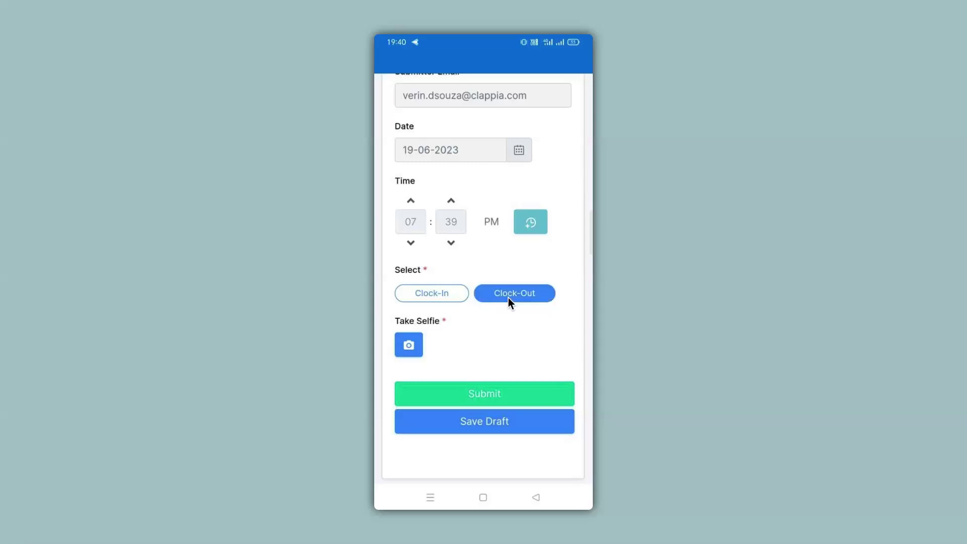
{"action": "left_click", "coordinate": [409, 346]}
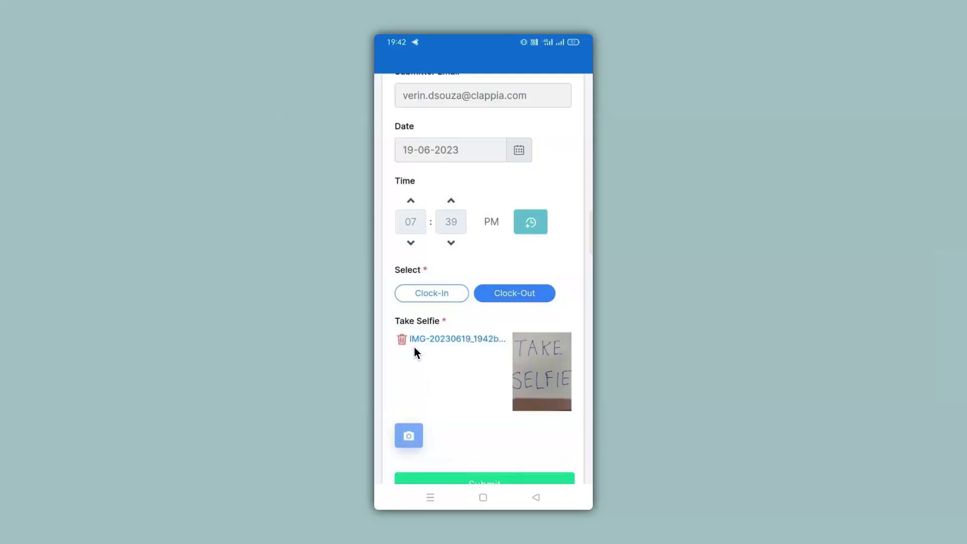
{"action": "scroll", "coordinate": [414, 347], "scroll_direction": "down", "scroll_amount": 1}
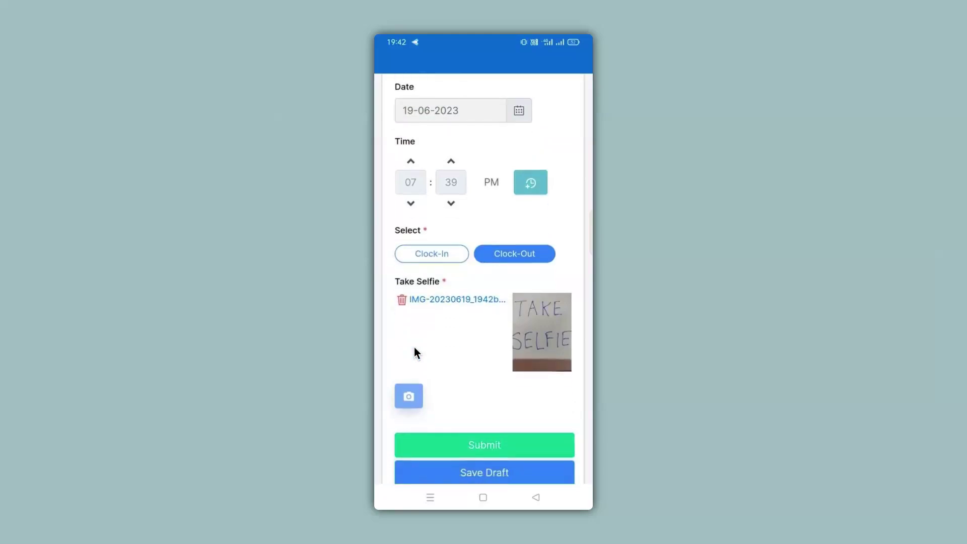
{"action": "left_click", "coordinate": [486, 443]}
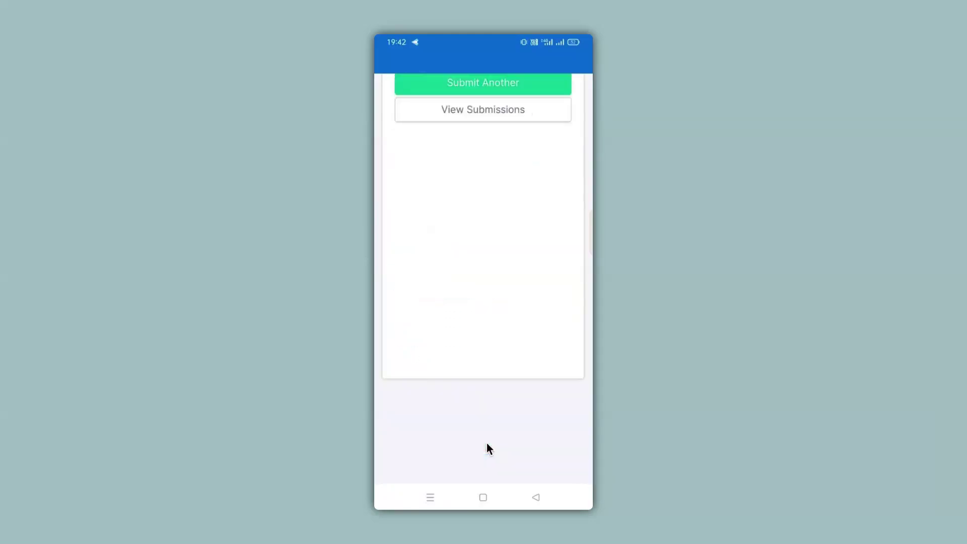
Open the new Clock-Out submission from the submissions list
{"action": "left_click", "coordinate": [449, 116]}
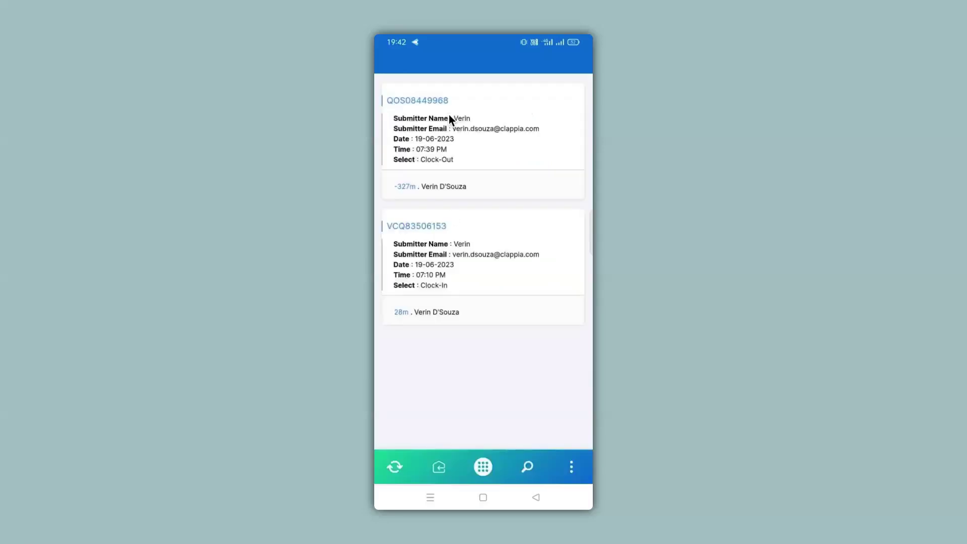
{"action": "left_click", "coordinate": [450, 116]}
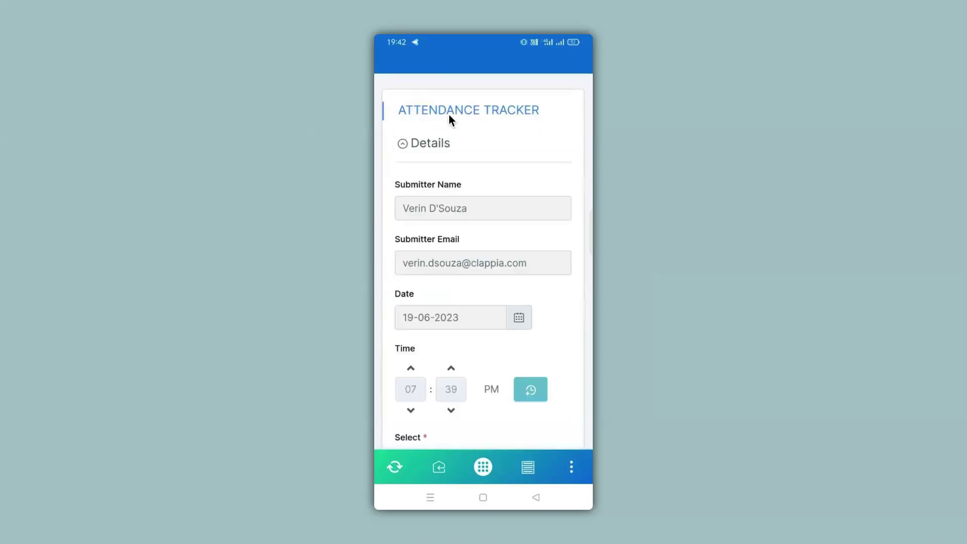
{"action": "scroll", "coordinate": [449, 114], "scroll_direction": "down", "scroll_amount": 3}
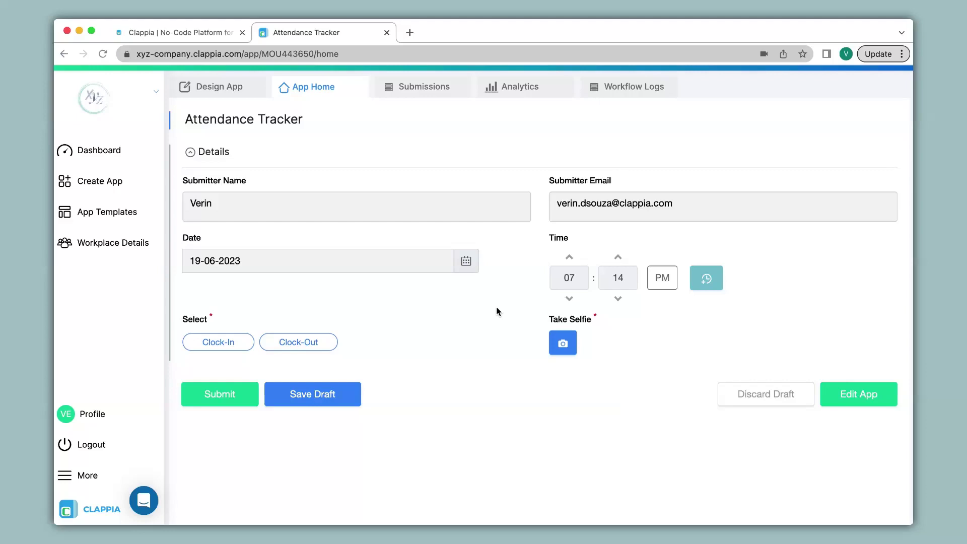
Add a GPS Location field, relabel it 'Location', and save it defaulting to current location
{"action": "left_click", "coordinate": [65, 56]}
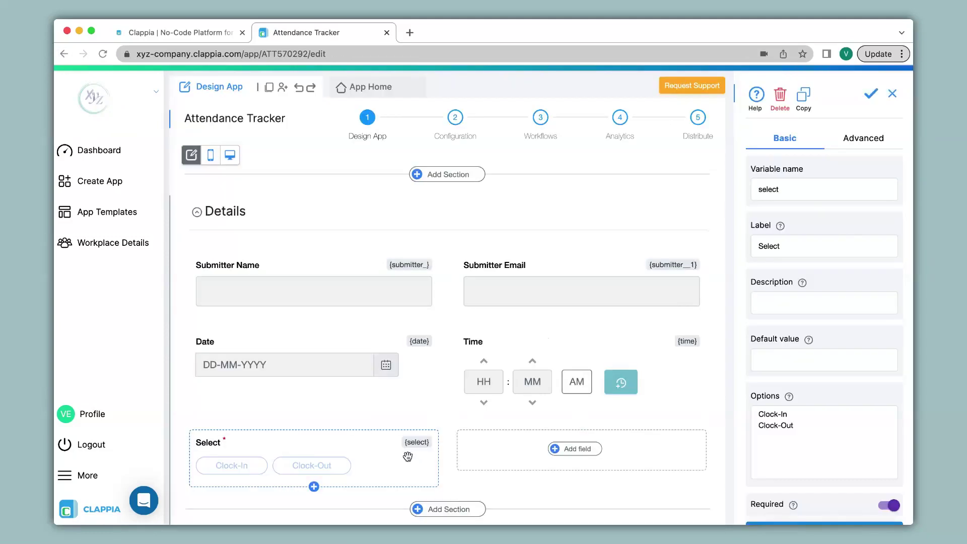
{"action": "left_click", "coordinate": [566, 454]}
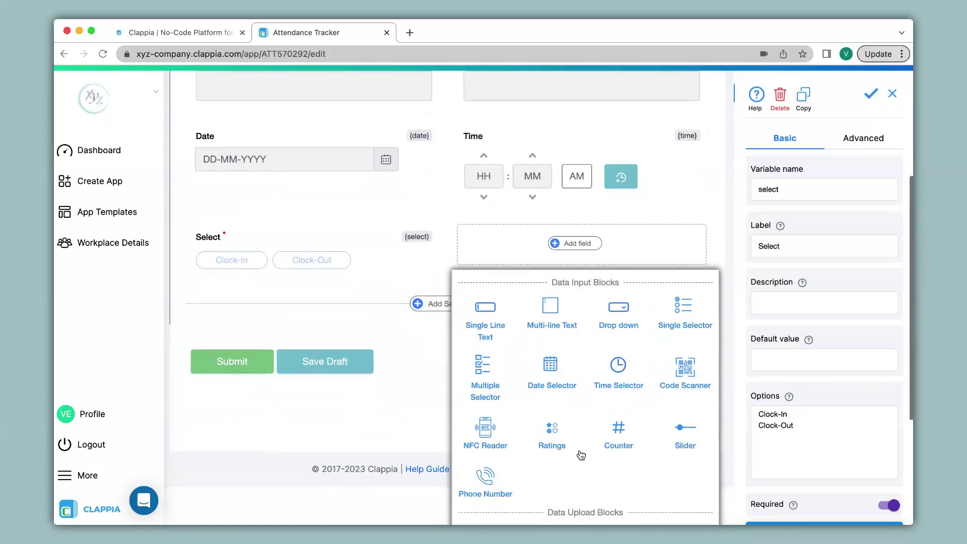
{"action": "left_click", "coordinate": [562, 374]}
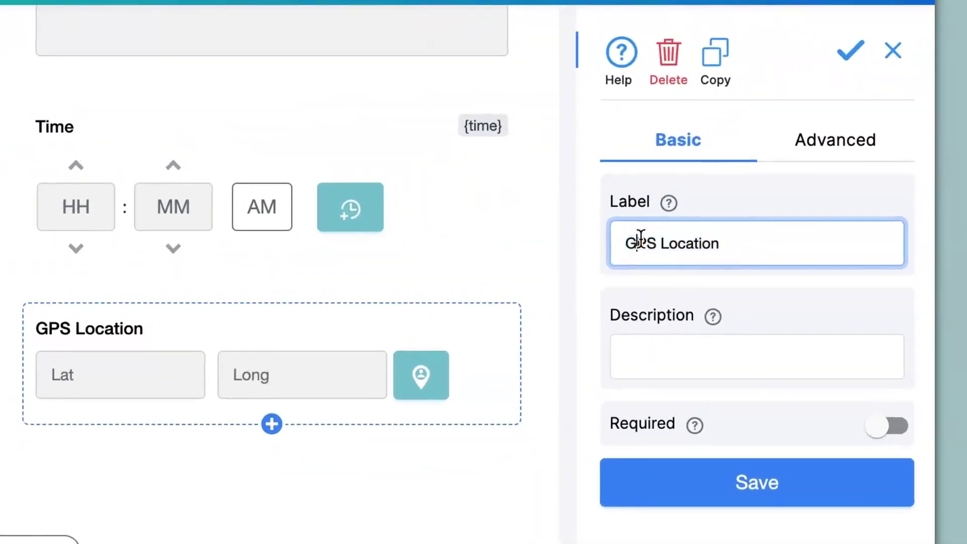
{"action": "double_click", "coordinate": [682, 224]}
{"action": "key", "text": "BackSpace"}
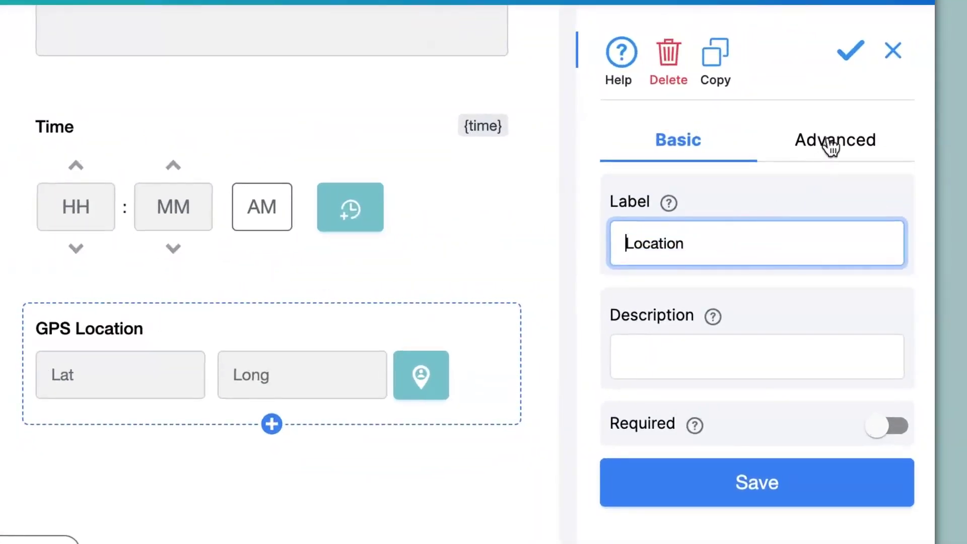
{"action": "left_click", "coordinate": [832, 142]}
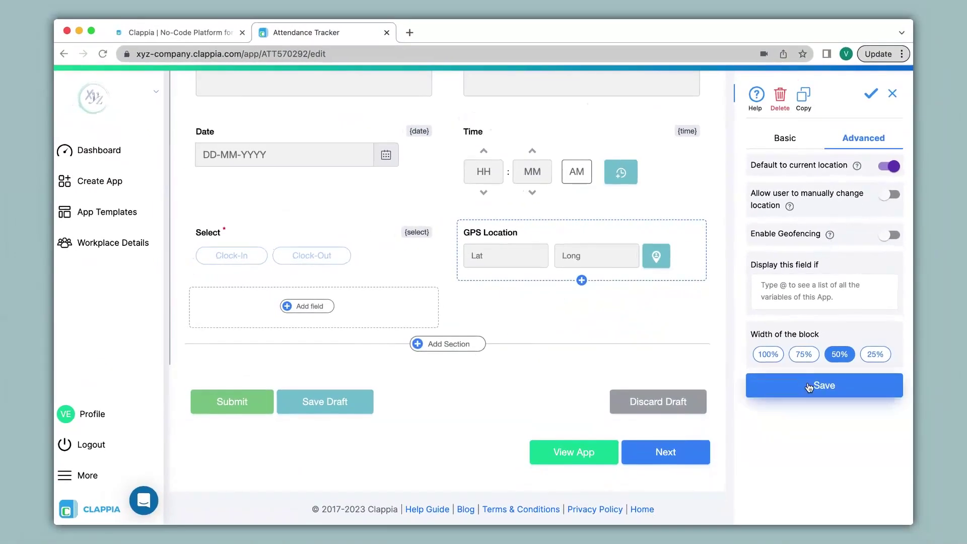
{"action": "left_click", "coordinate": [809, 386]}
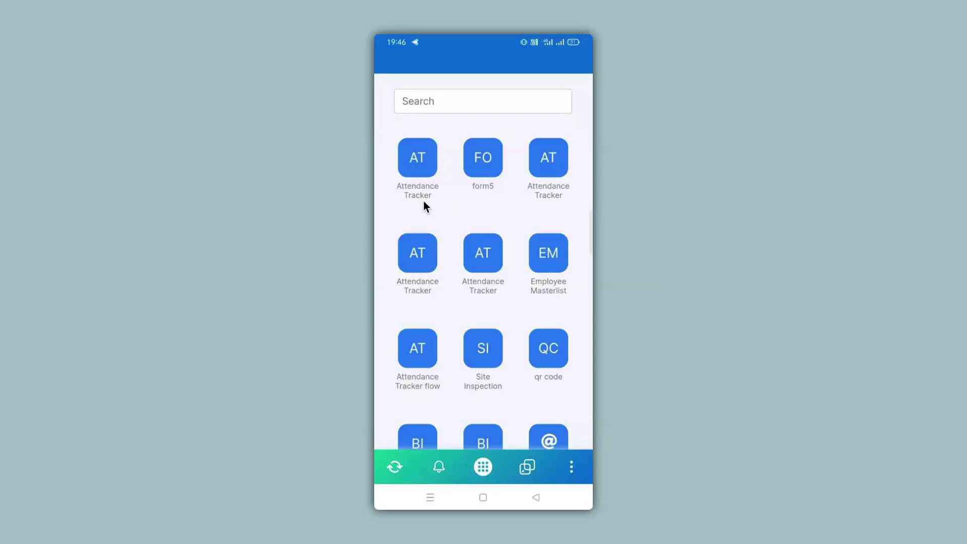
Submit a mobile Clock-In entry with the auto-filled current location map, then open the submission
{"action": "left_click", "coordinate": [424, 201]}
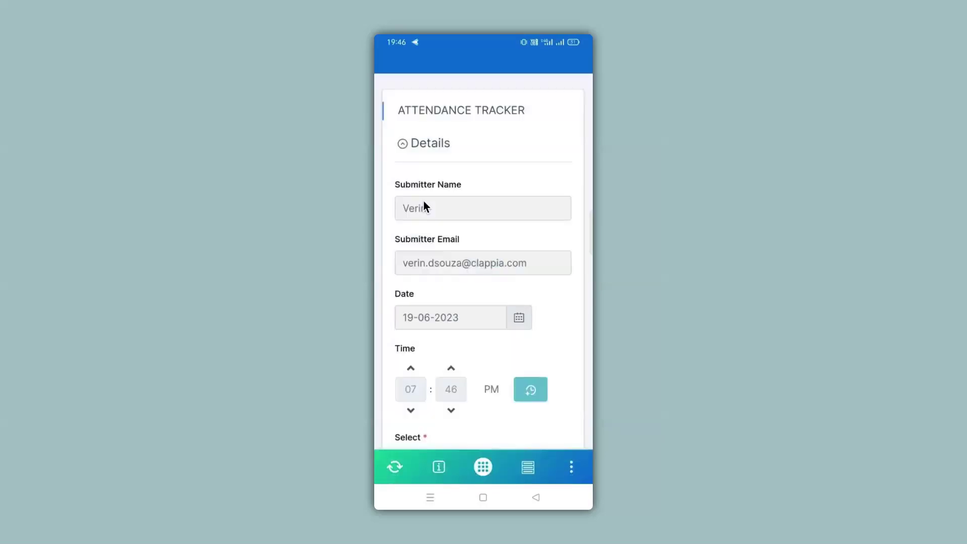
{"action": "scroll", "coordinate": [425, 201], "scroll_direction": "down", "scroll_amount": 5}
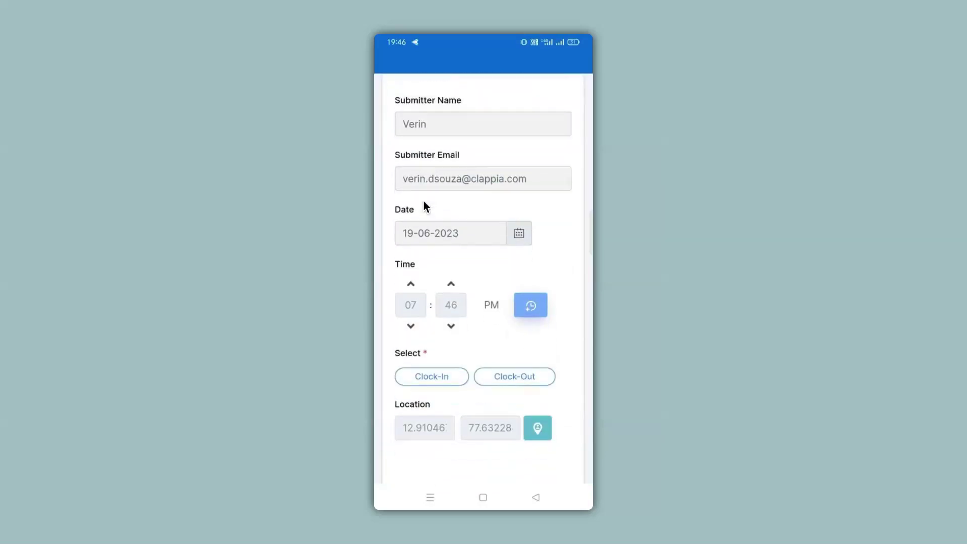
{"action": "scroll", "coordinate": [424, 201], "scroll_direction": "down", "scroll_amount": 5}
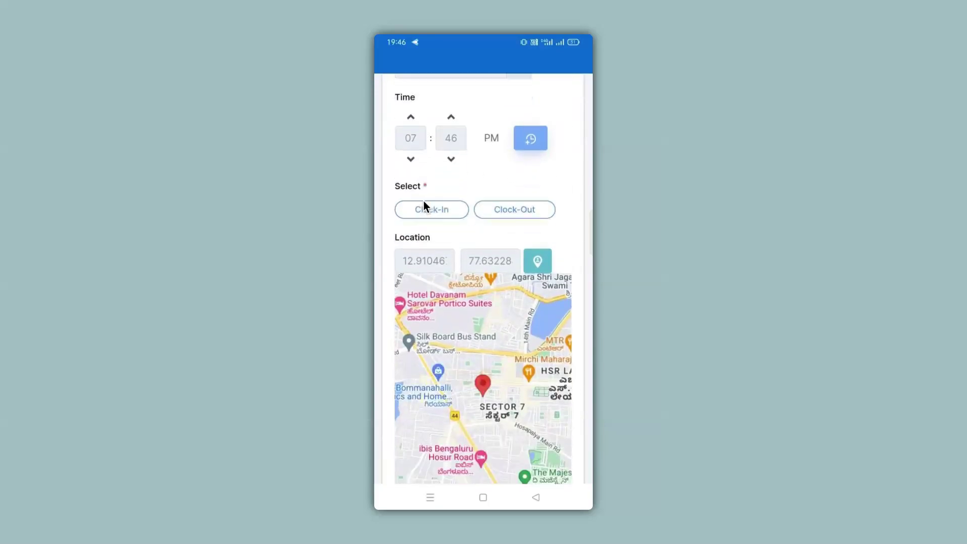
{"action": "scroll", "coordinate": [425, 201], "scroll_direction": "down", "scroll_amount": 2}
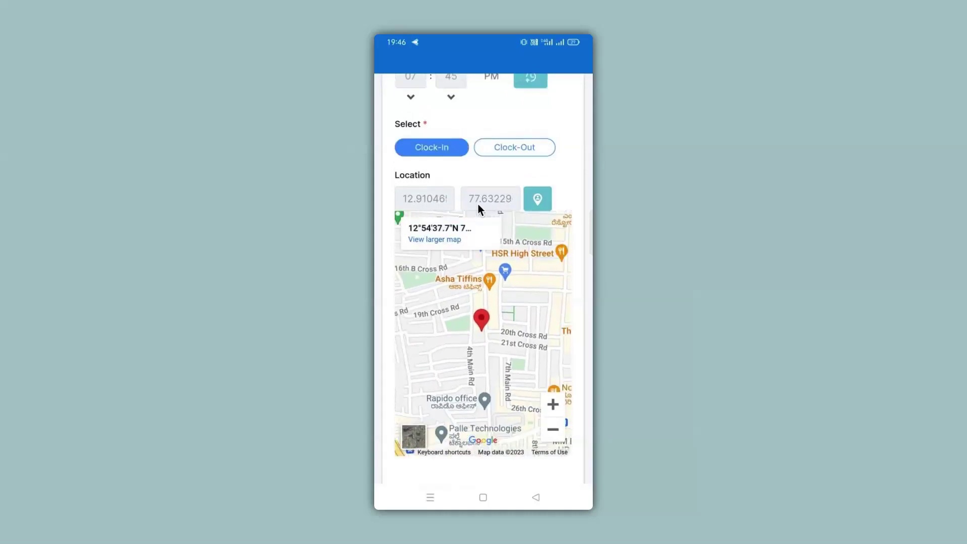
{"action": "scroll", "coordinate": [478, 204], "scroll_direction": "down", "scroll_amount": 3}
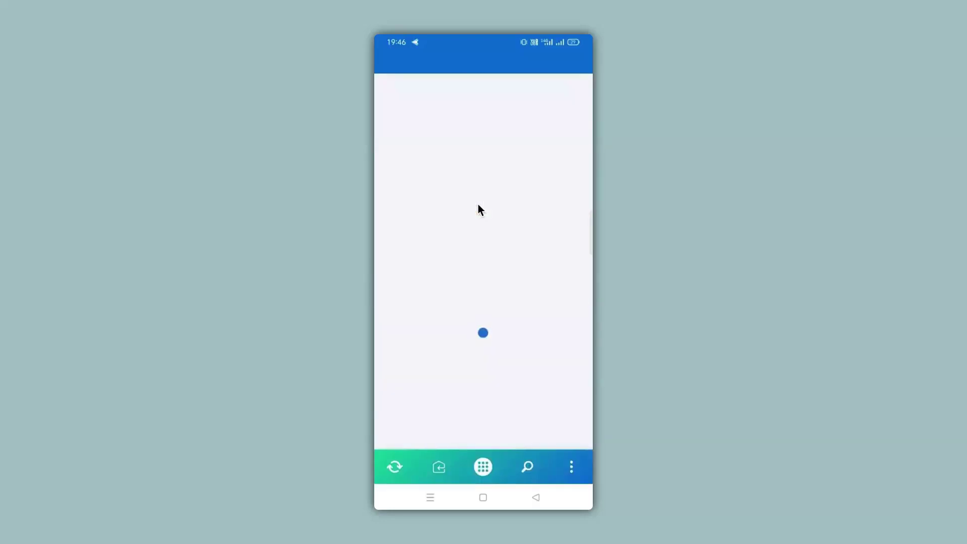
{"action": "left_click", "coordinate": [476, 136]}
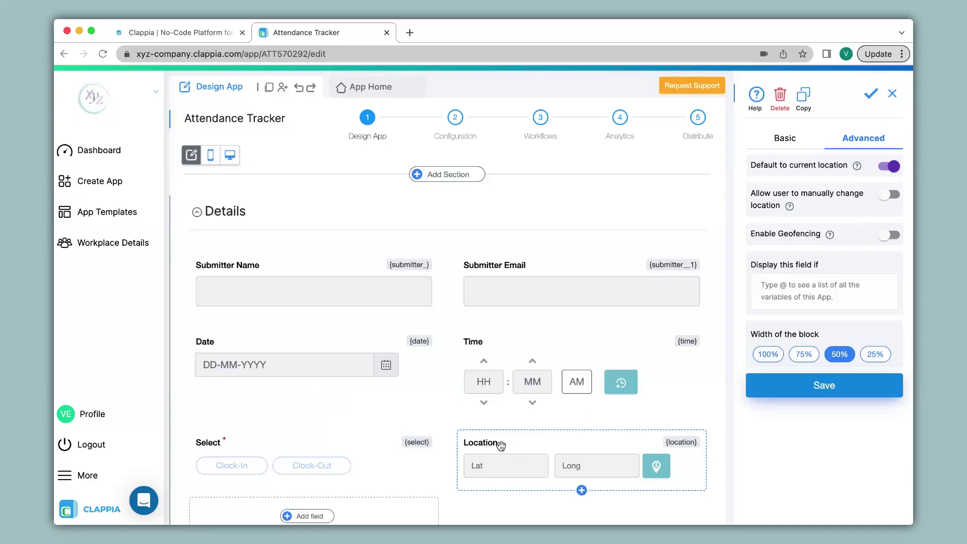
Return to the Attendance Tracker editor and add a GPS Location field
{"action": "left_click", "coordinate": [64, 53]}
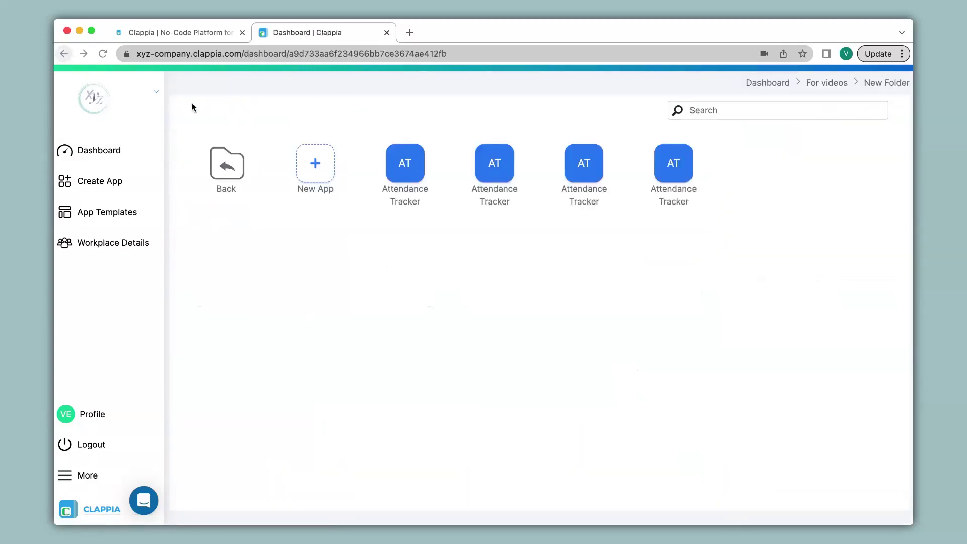
{"action": "key", "text": "super+bracketright"}
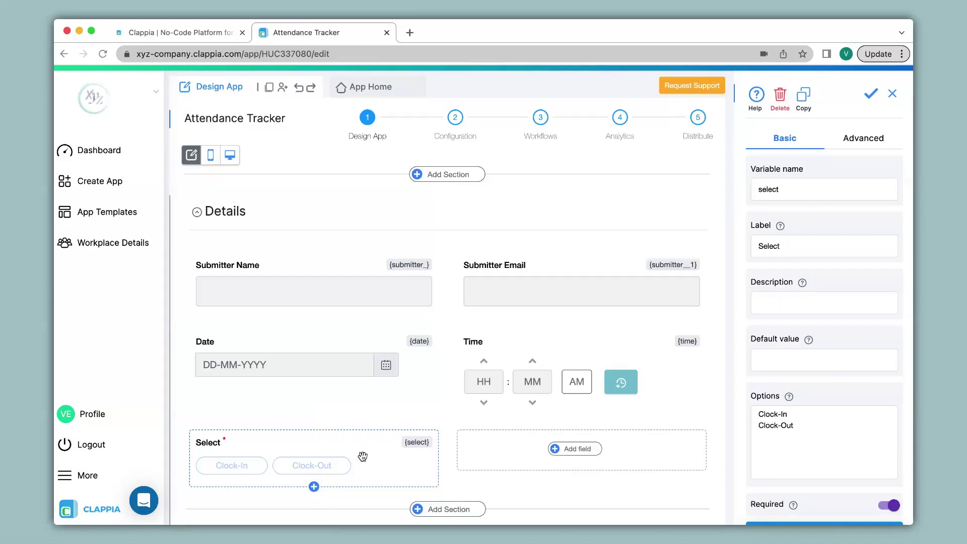
{"action": "left_click", "coordinate": [577, 449]}
{"action": "scroll", "coordinate": [580, 450], "scroll_direction": "down", "scroll_amount": 6}
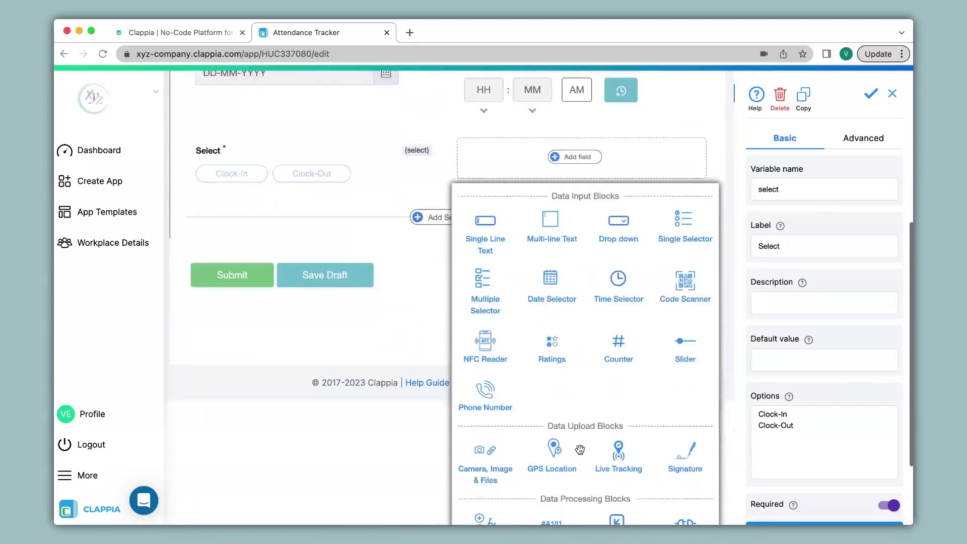
{"action": "left_click", "coordinate": [555, 428]}
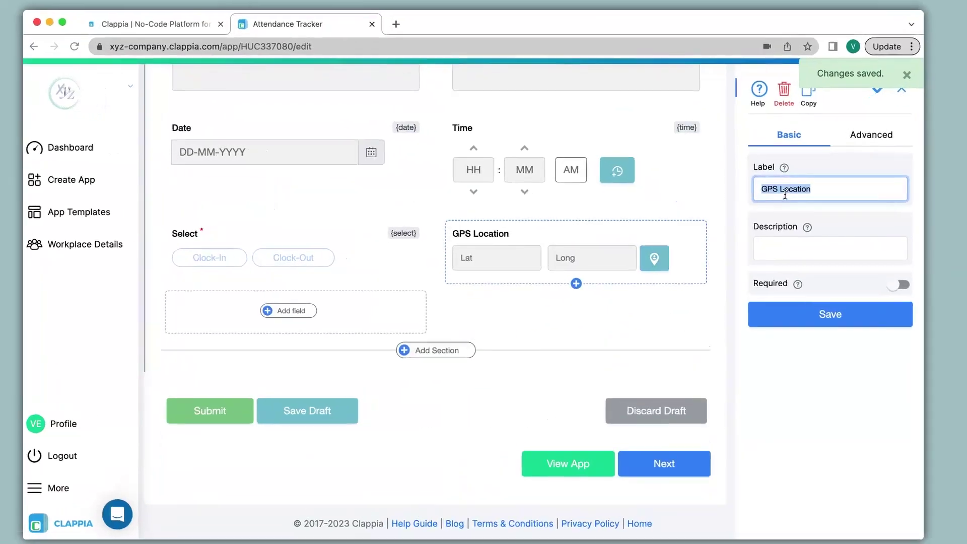
Delete 'GPS ' so the label reads 'Location', and bring up its advanced settings
{"action": "double_click", "coordinate": [771, 190]}
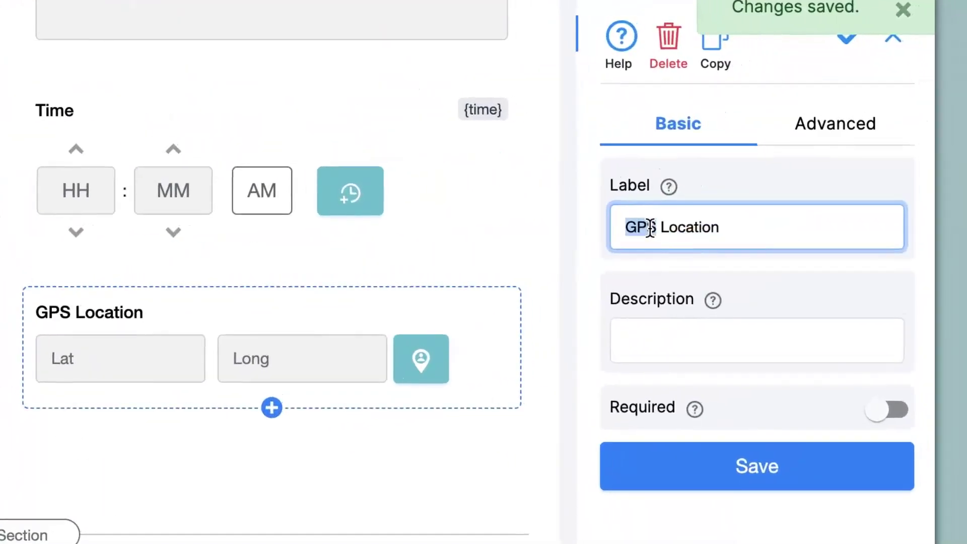
{"action": "key", "text": "BackSpace"}
{"action": "key", "text": "Delete"}
{"action": "left_click", "coordinate": [840, 126]}
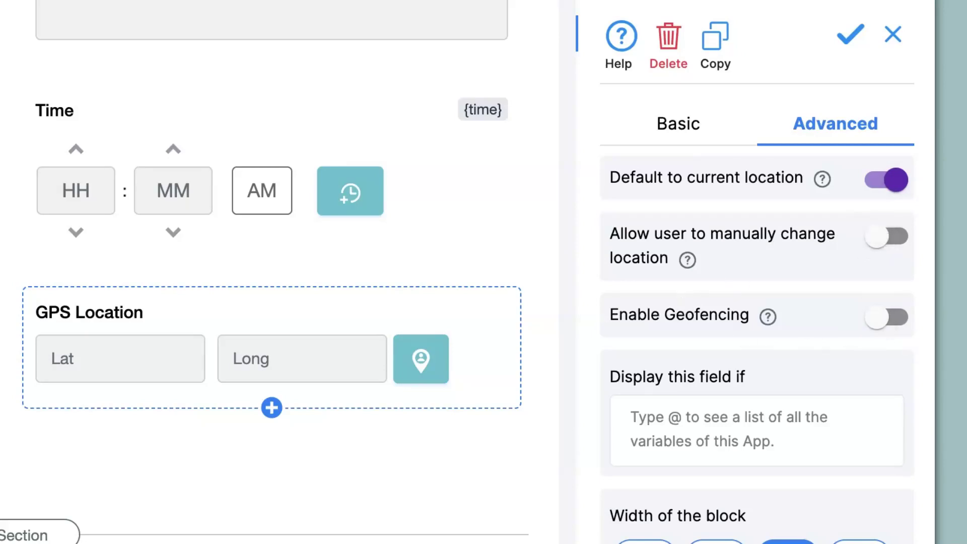
Turn on geofencing, paste the office coordinates as designated location, set radius to 200, and save
{"action": "left_click", "coordinate": [893, 325]}
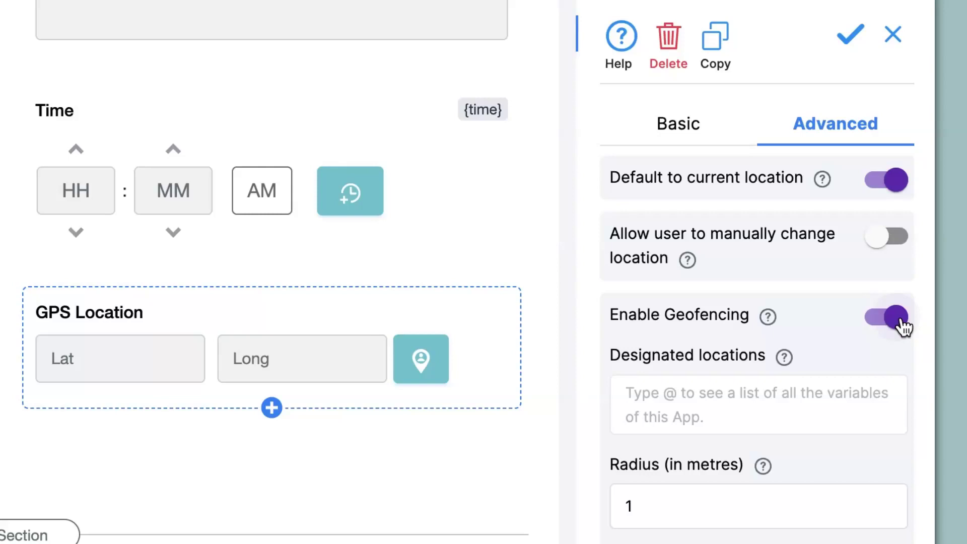
{"action": "left_click", "coordinate": [662, 401]}
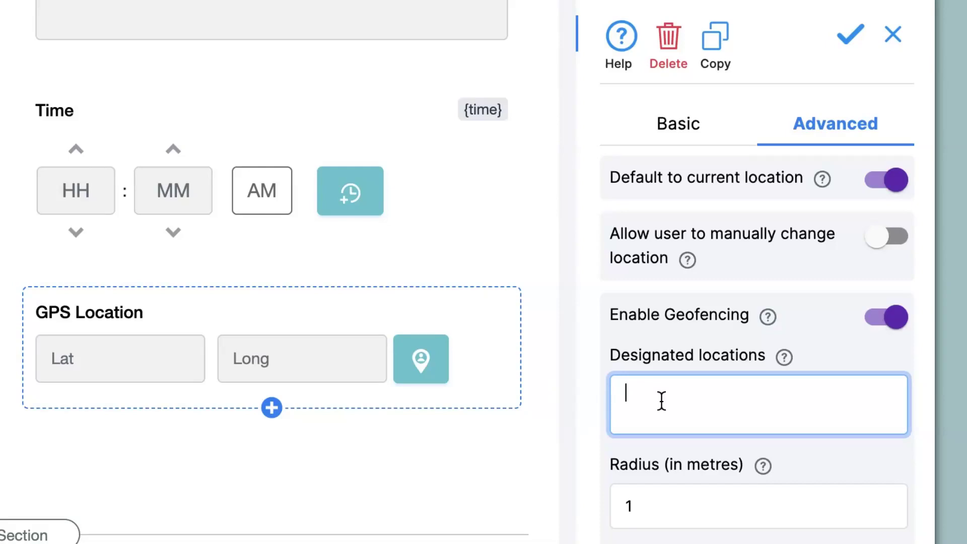
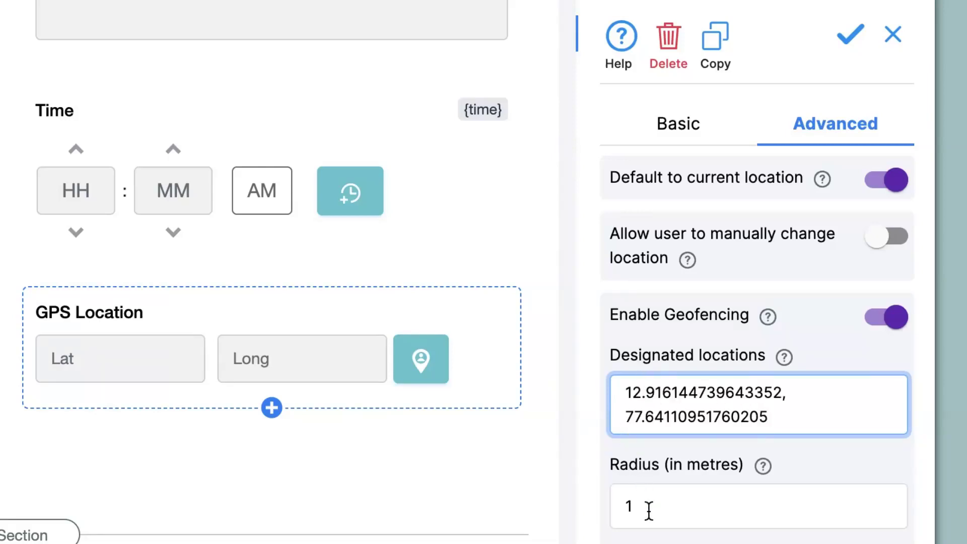
{"action": "left_click_drag", "start_coordinate": [648, 510], "coordinate": [616, 506]}
{"action": "type", "text": "200"}
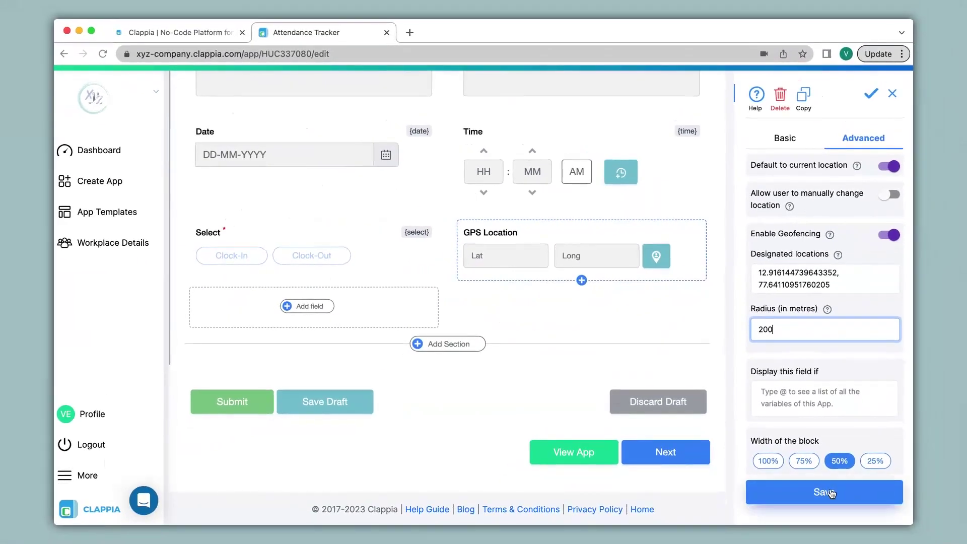
{"action": "left_click", "coordinate": [831, 493]}
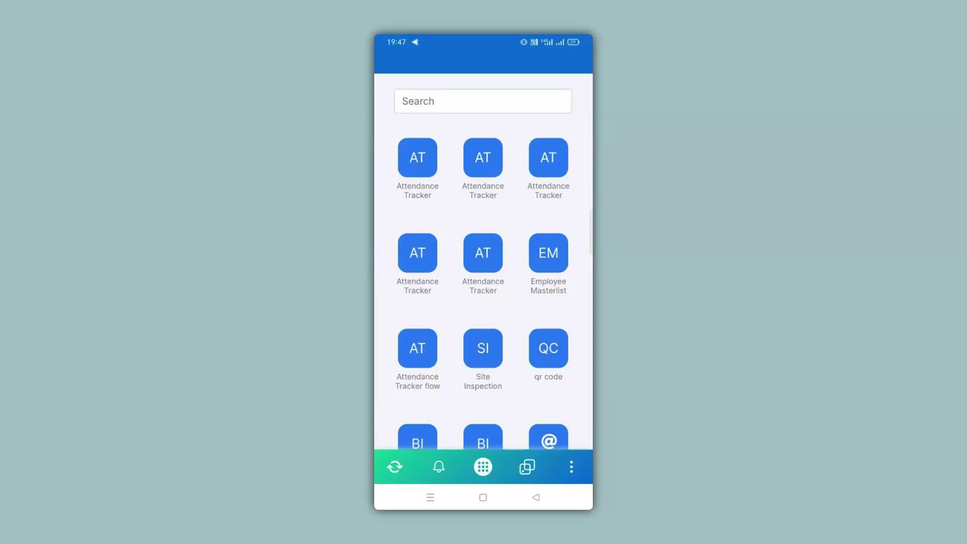
Open the Attendance Tracker form on the phone and scroll down to the Location map
{"action": "left_click", "coordinate": [510, 174]}
{"action": "scroll", "coordinate": [511, 176], "scroll_direction": "down", "scroll_amount": 5}
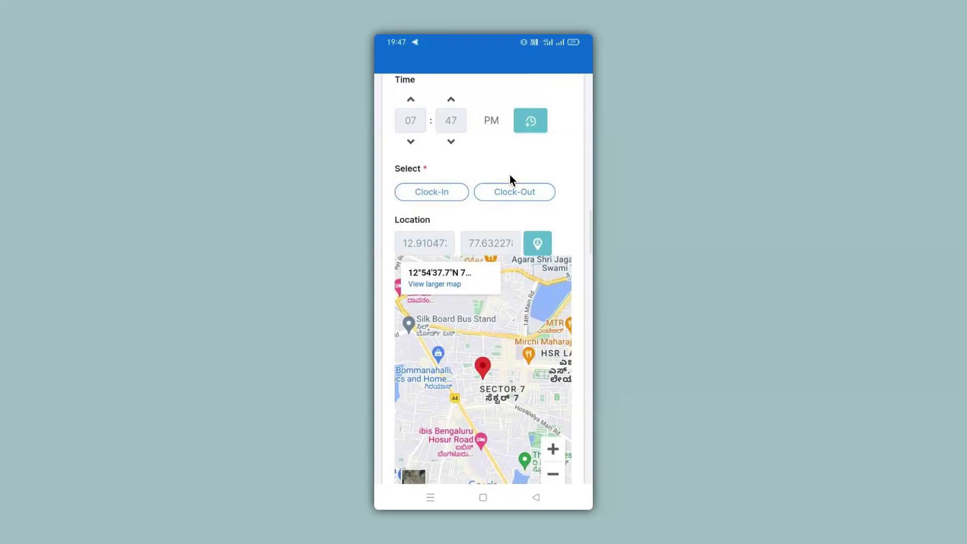
{"action": "scroll", "coordinate": [510, 175], "scroll_direction": "down", "scroll_amount": 3}
{"action": "scroll", "coordinate": [510, 174], "scroll_direction": "down", "scroll_amount": 1}
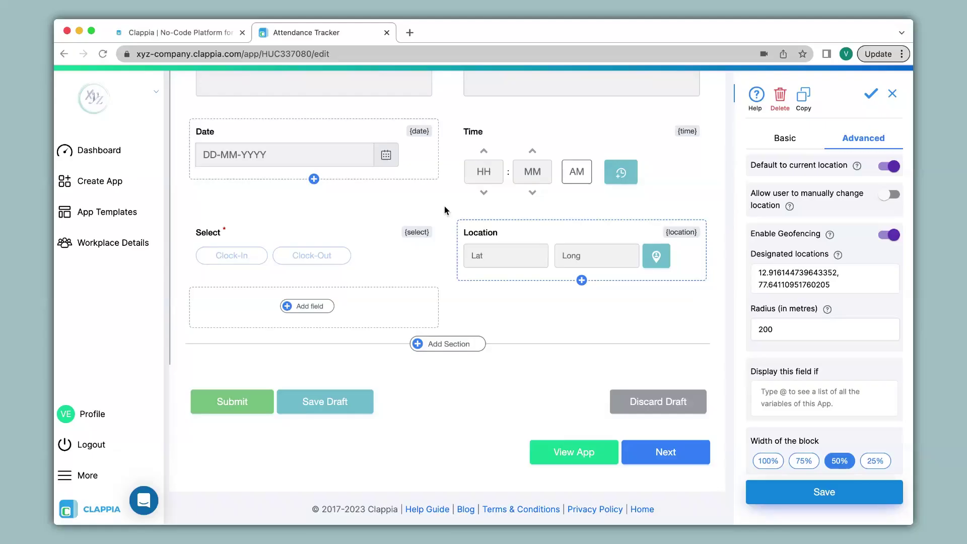
Go back to the Attendance Tracker folder and view the fourth app's Submissions list
{"action": "scroll", "coordinate": [445, 207], "scroll_direction": "up", "scroll_amount": 5}
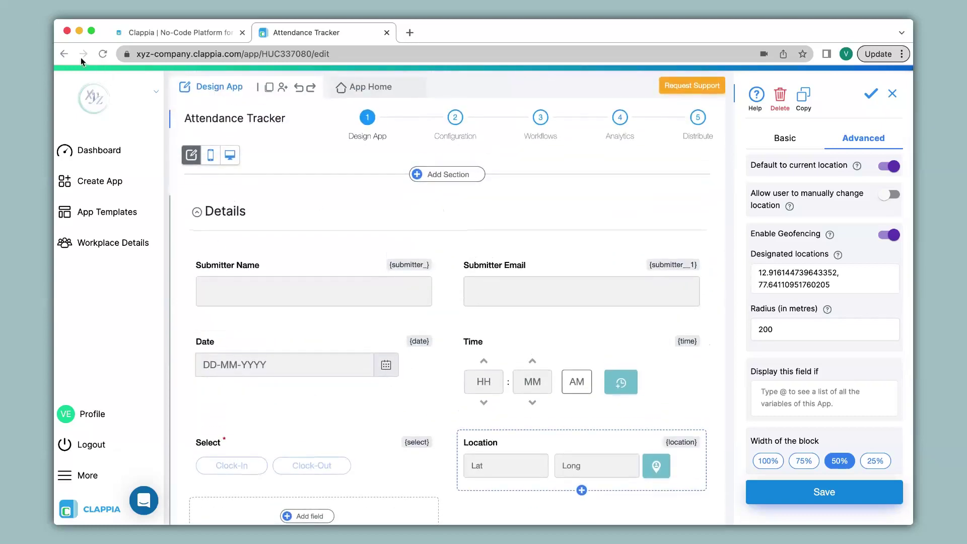
{"action": "left_click", "coordinate": [65, 54]}
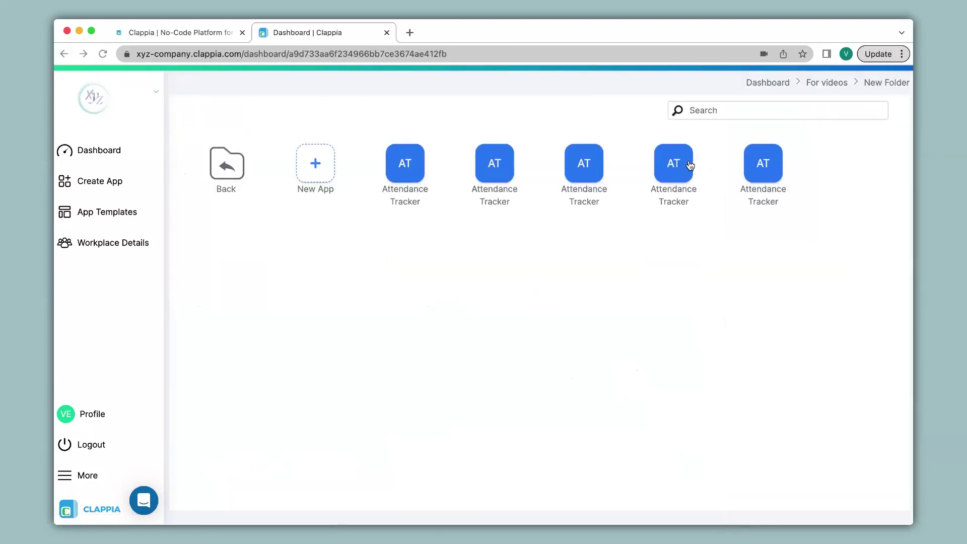
{"action": "left_click", "coordinate": [678, 162]}
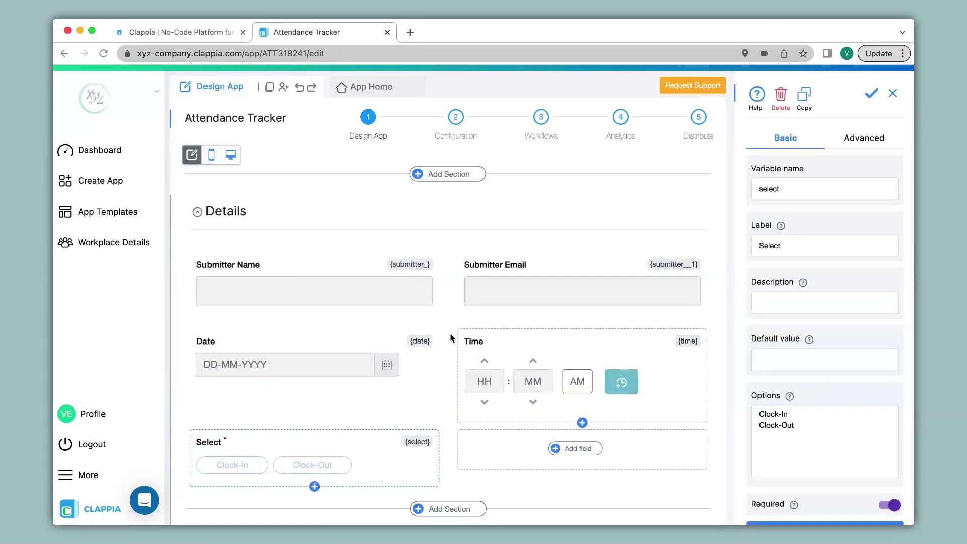
{"action": "left_click", "coordinate": [357, 86]}
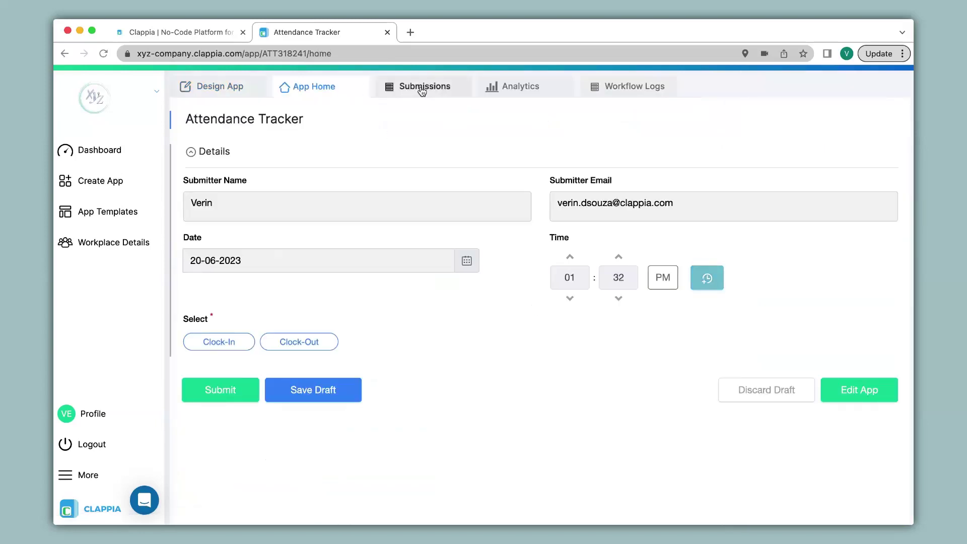
{"action": "left_click", "coordinate": [422, 88]}
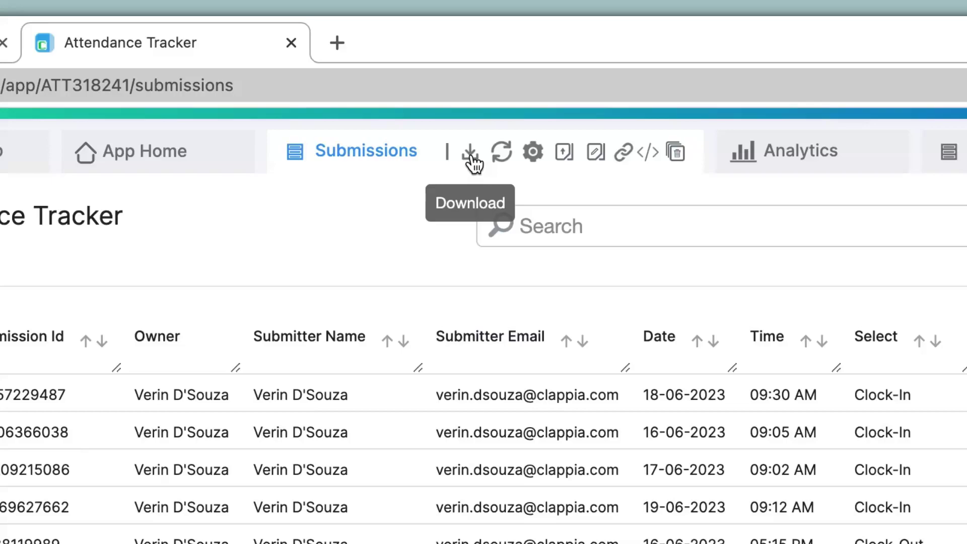
Download the 10 submissions as the Excel file ATT318241_168….xlsx and open it
{"action": "left_click", "coordinate": [472, 160]}
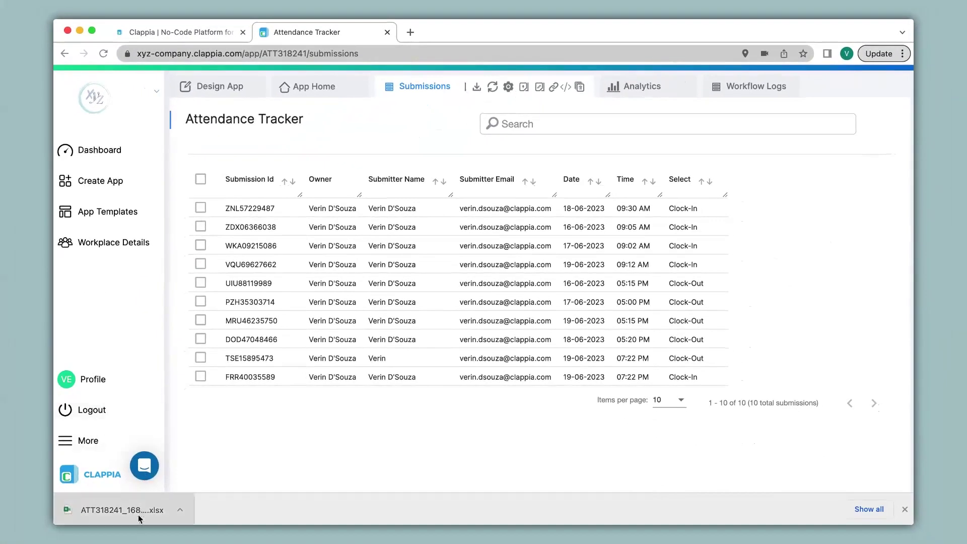
{"action": "left_click", "coordinate": [139, 517]}
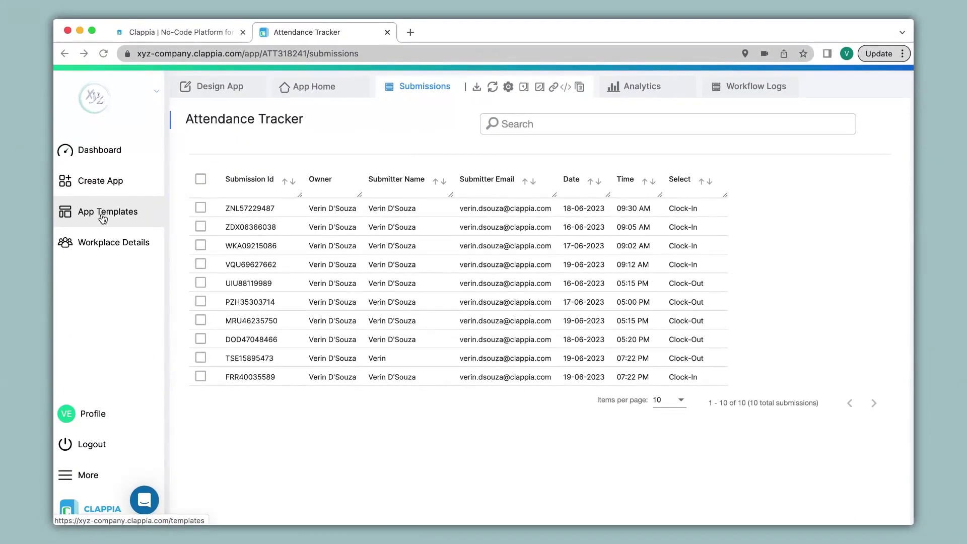
Find the Daily Attendance Tracker in App Templates and import it
{"action": "left_click", "coordinate": [103, 217]}
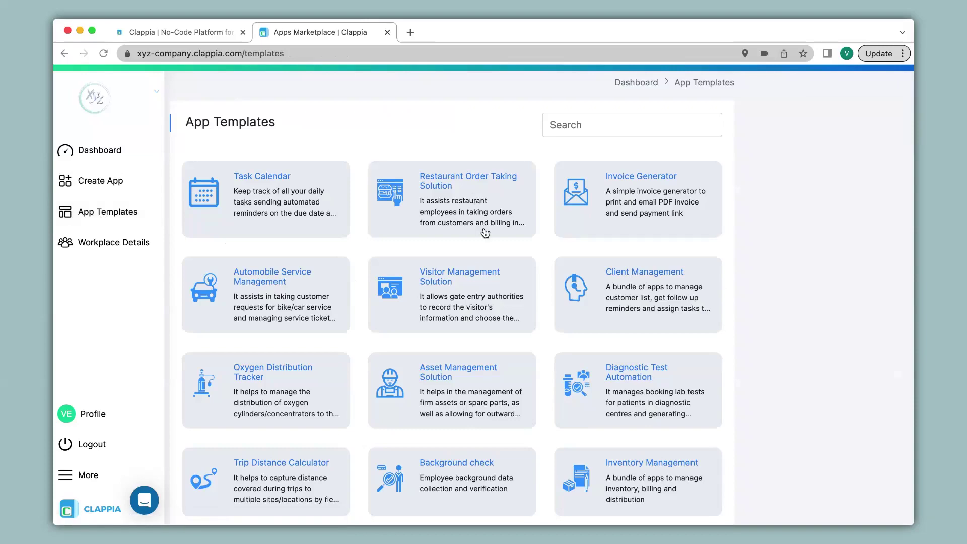
{"action": "scroll", "coordinate": [486, 233], "scroll_direction": "down", "scroll_amount": 5}
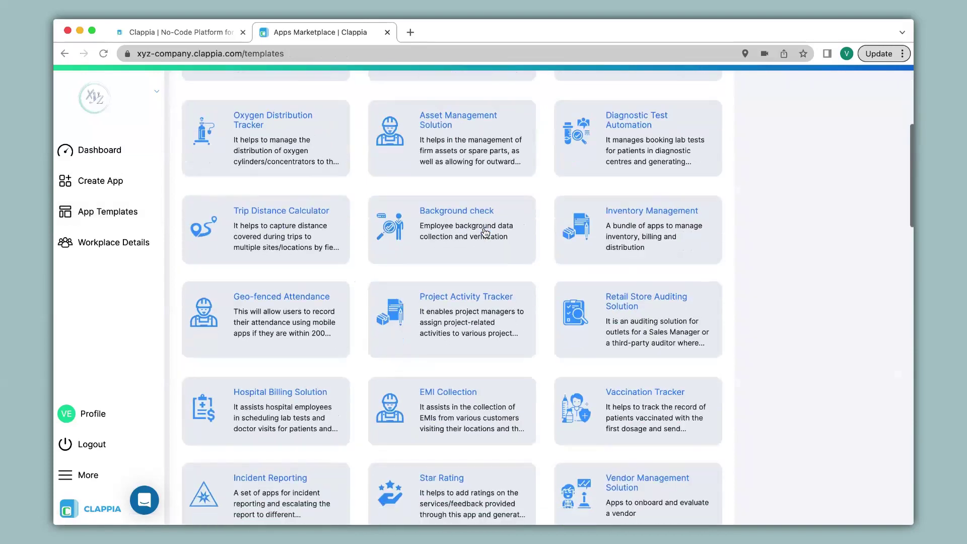
{"action": "scroll", "coordinate": [485, 232], "scroll_direction": "down", "scroll_amount": 15}
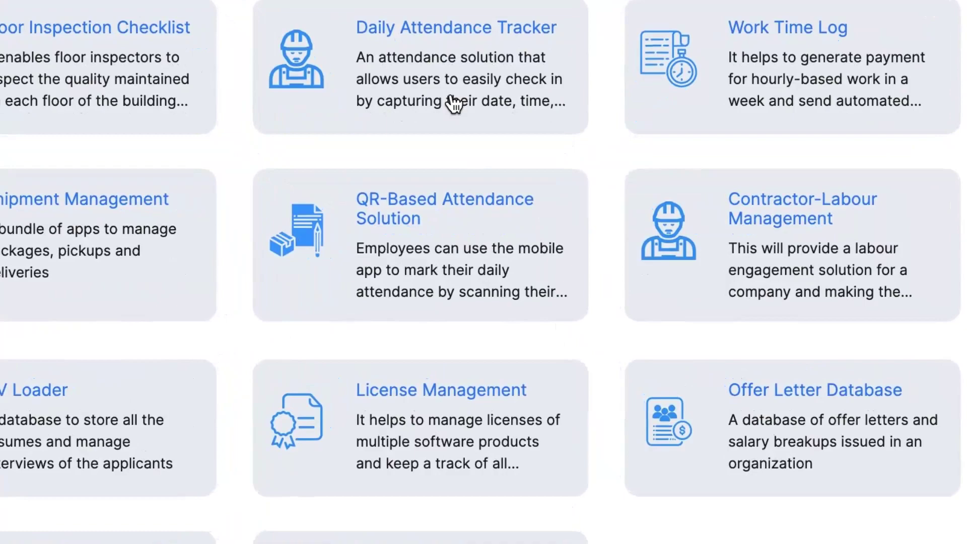
{"action": "left_click", "coordinate": [453, 98]}
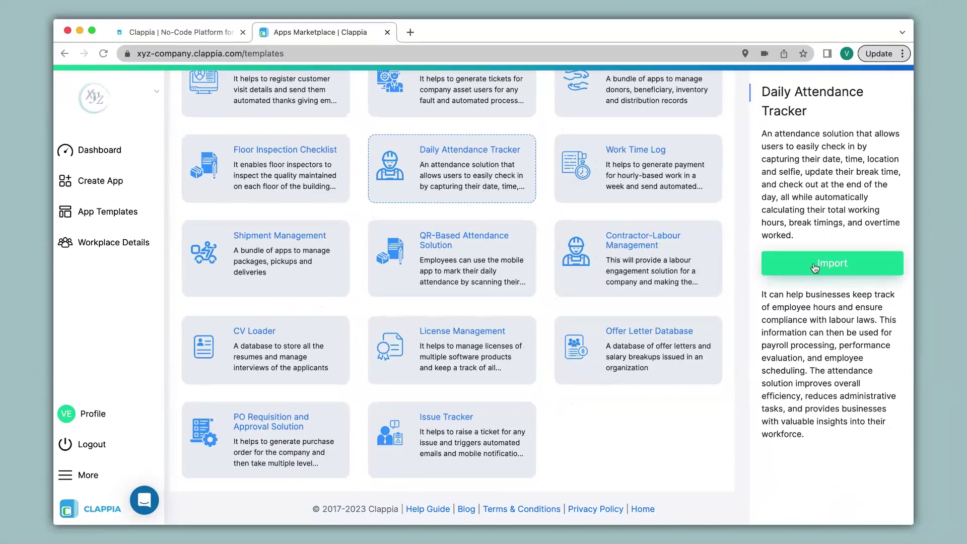
{"action": "left_click", "coordinate": [815, 267]}
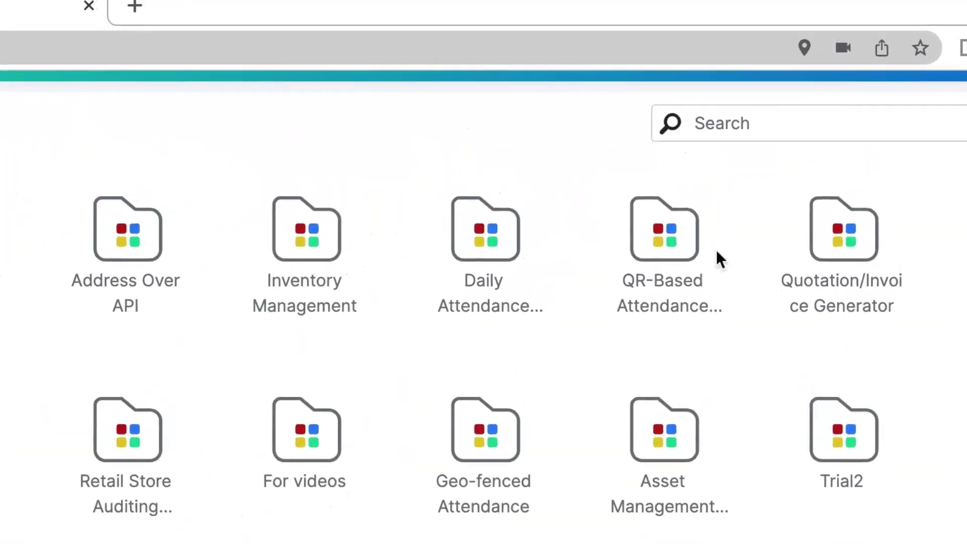
Open the imported Attendance app from the Daily Attendance folder in the form editor
{"action": "left_click", "coordinate": [496, 227]}
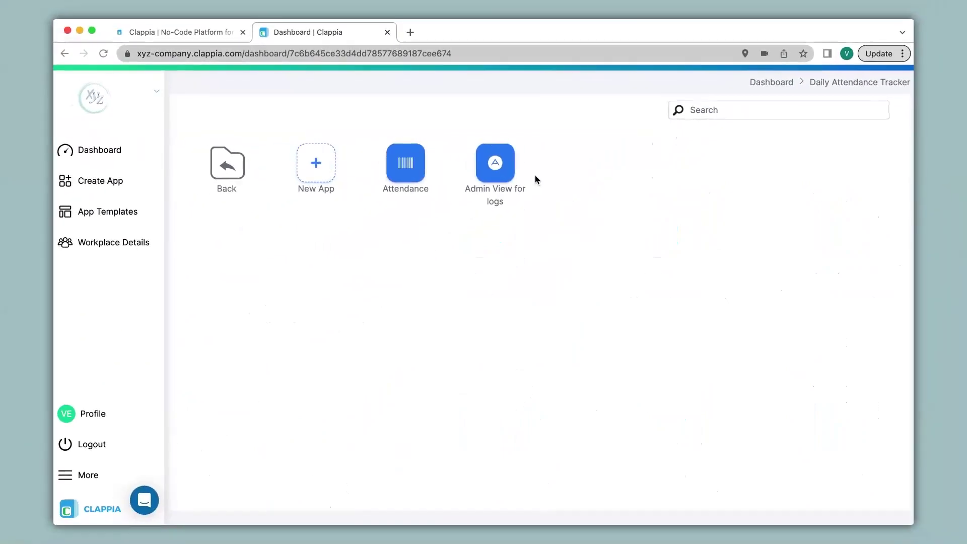
{"action": "left_click", "coordinate": [412, 164]}
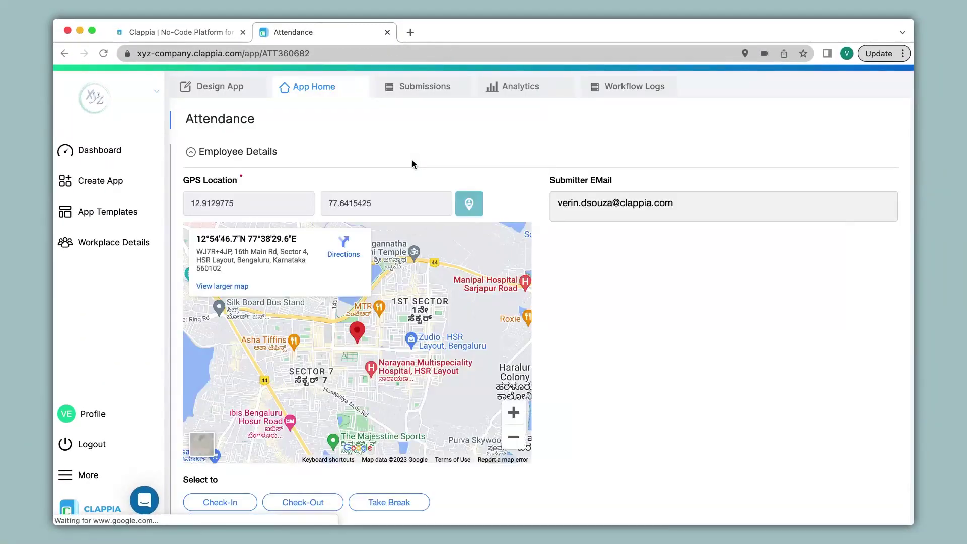
{"action": "left_click", "coordinate": [220, 85]}
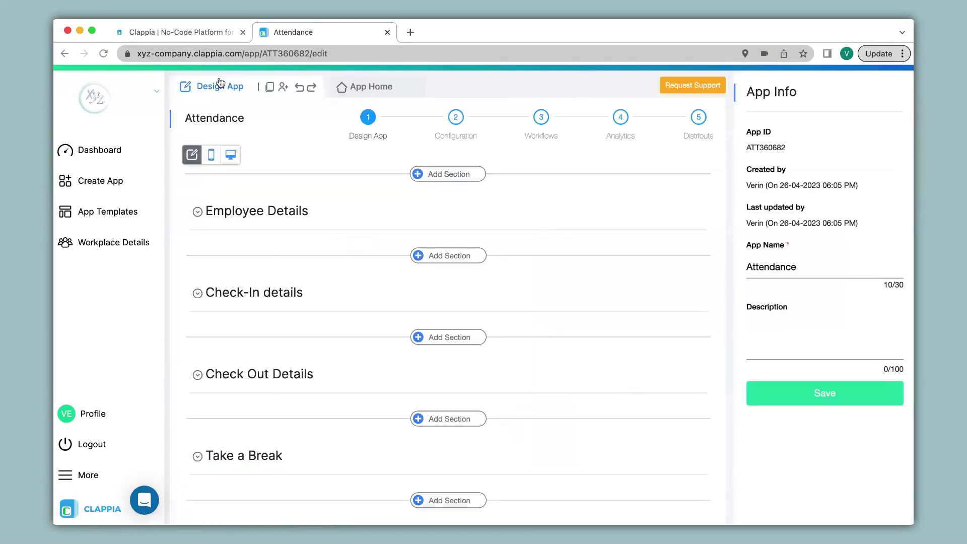
Expand the Employee Details and Check-In details sections to show the date, time and selfie fields
{"action": "left_click", "coordinate": [309, 212]}
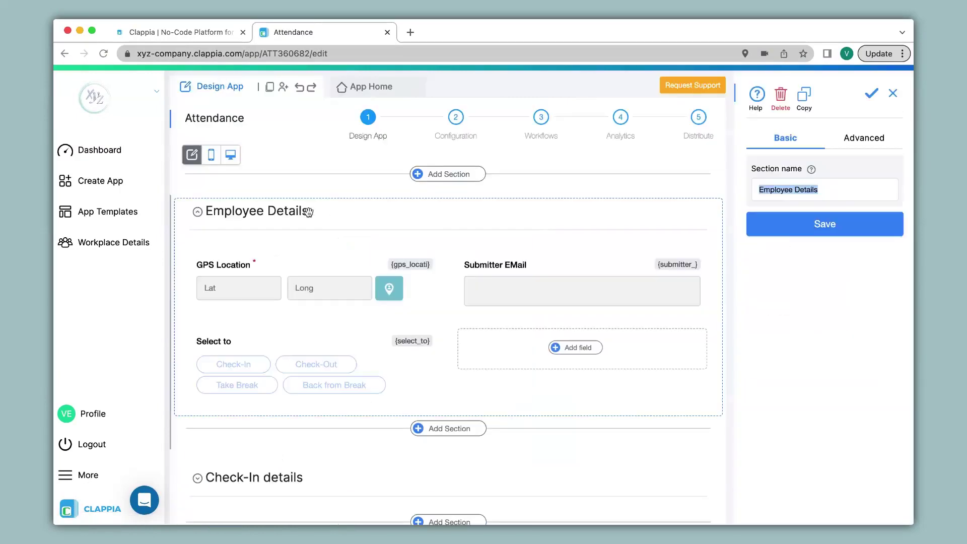
{"action": "scroll", "coordinate": [309, 214], "scroll_direction": "down", "scroll_amount": 4}
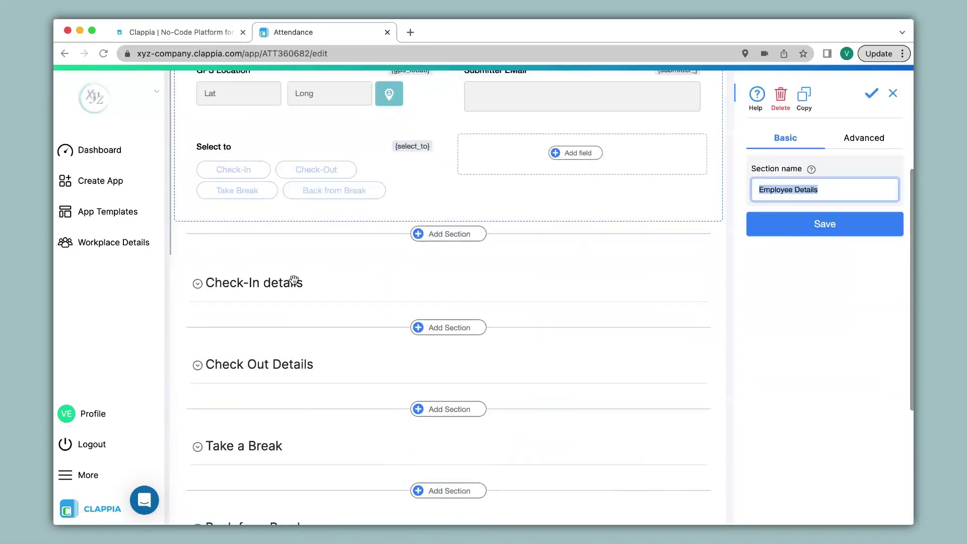
{"action": "left_click", "coordinate": [294, 281]}
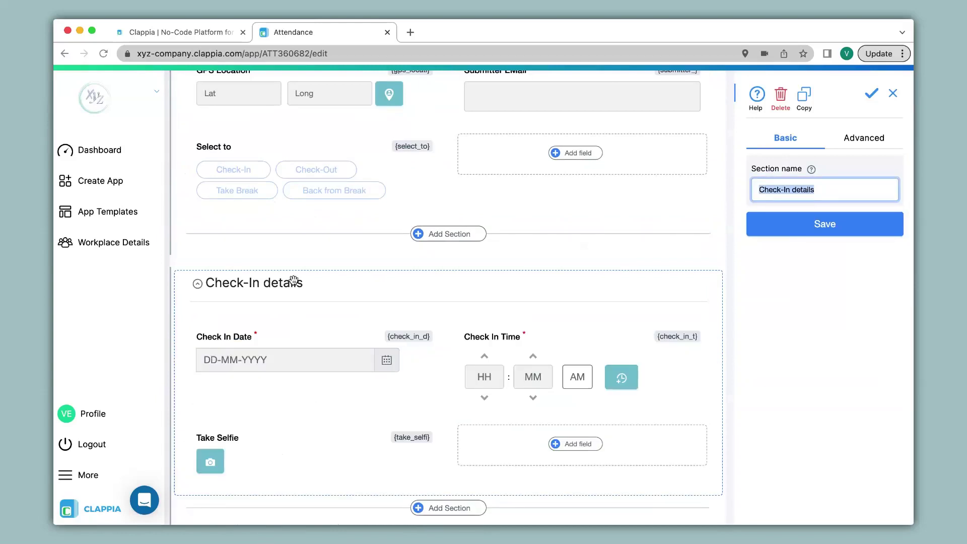
{"action": "scroll", "coordinate": [294, 281], "scroll_direction": "up", "scroll_amount": 4}
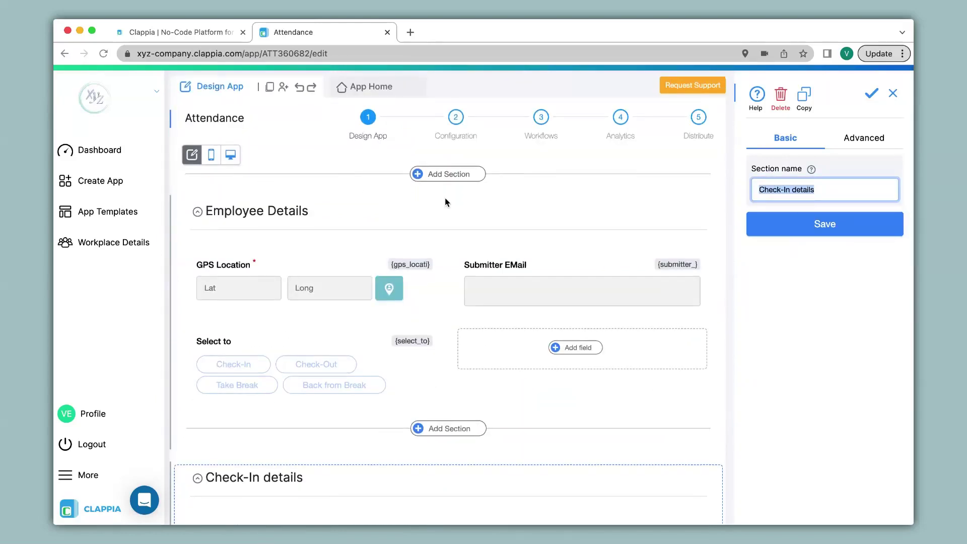